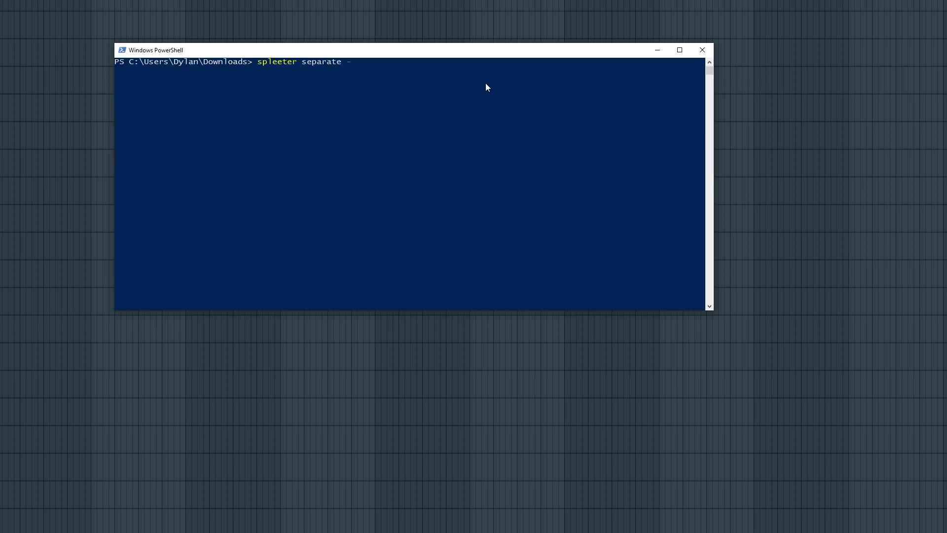
type("i songe.mp3 -p")
type(" spleeter:2stems -o outpu")
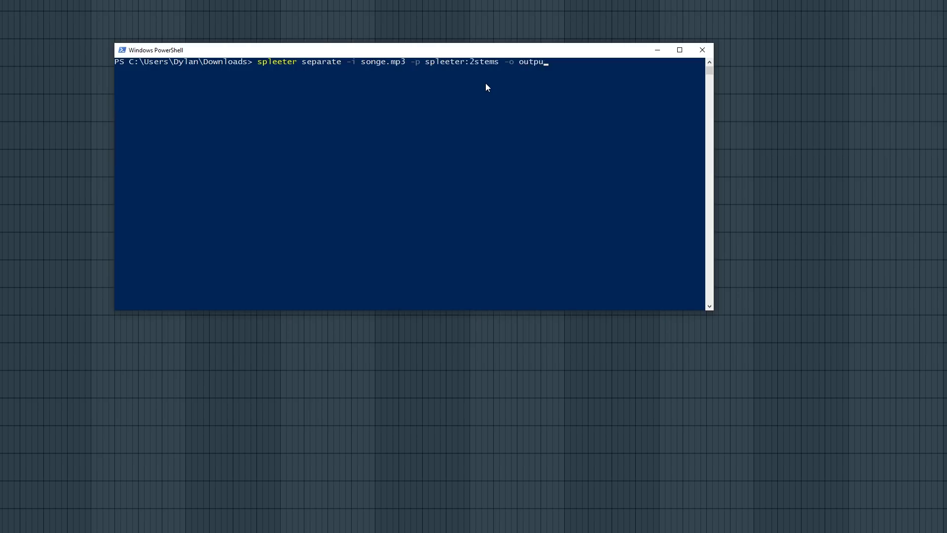
type("t")
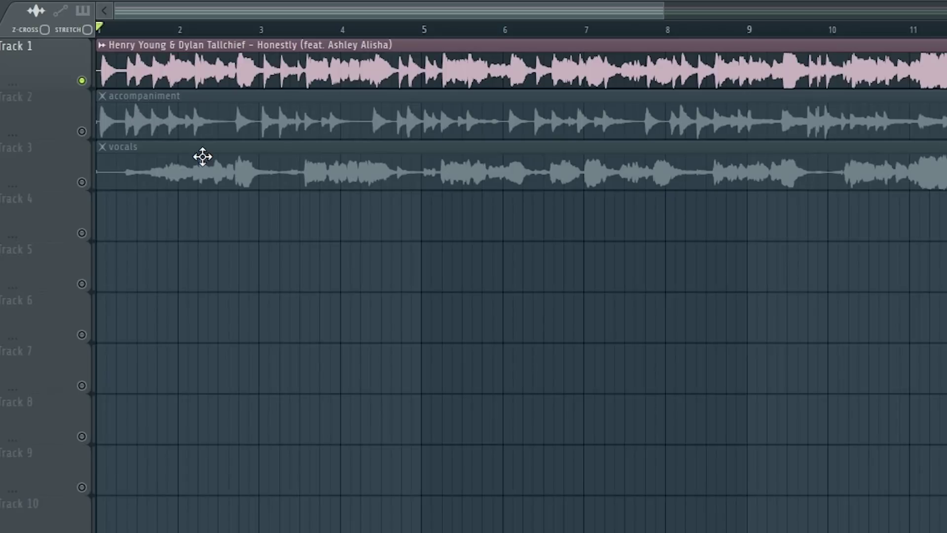
Enter 'spleeter separate -i songe.mp3 -p spleeter:2stems -o output' in PowerShell.
key("space")
scroll(176, 217, "up", 2)
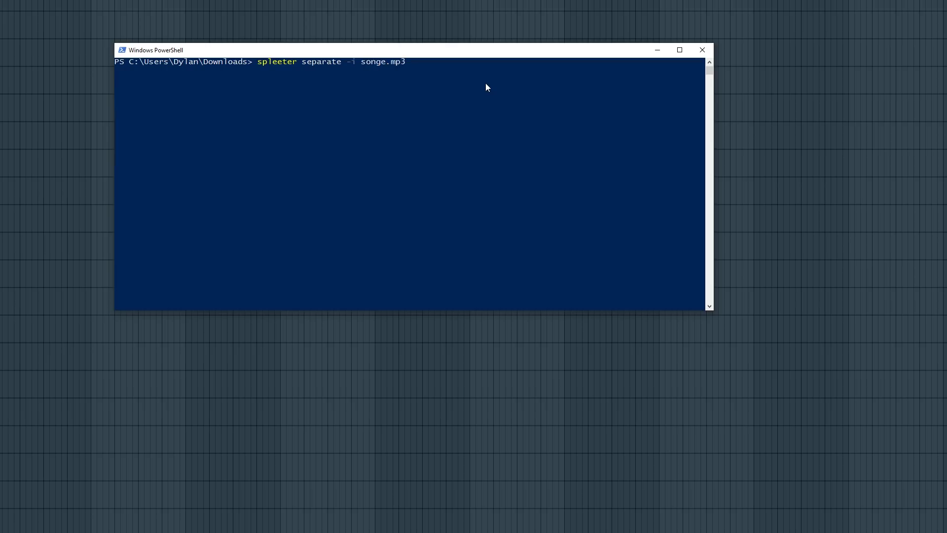
type(" -p spleeter:2stems -")
type("o output")
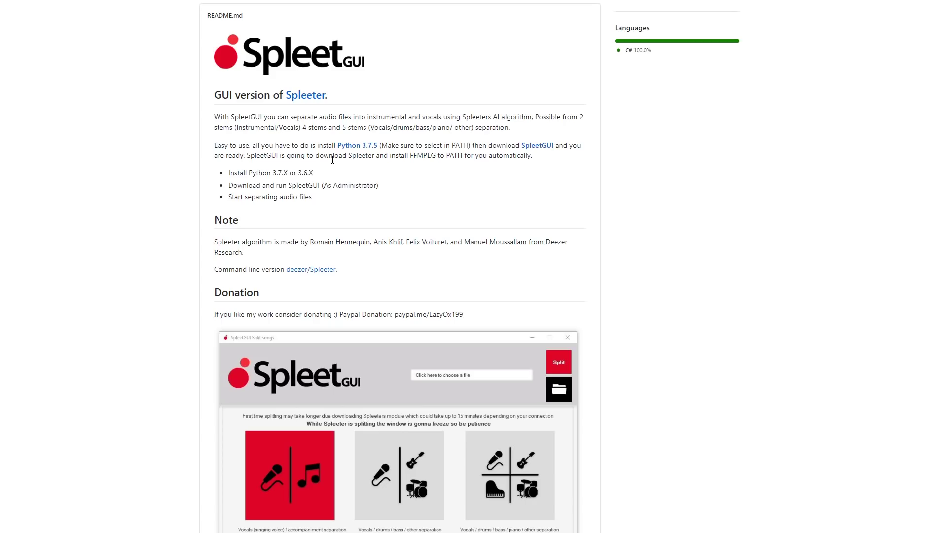
scroll(356, 152, "down", 1)
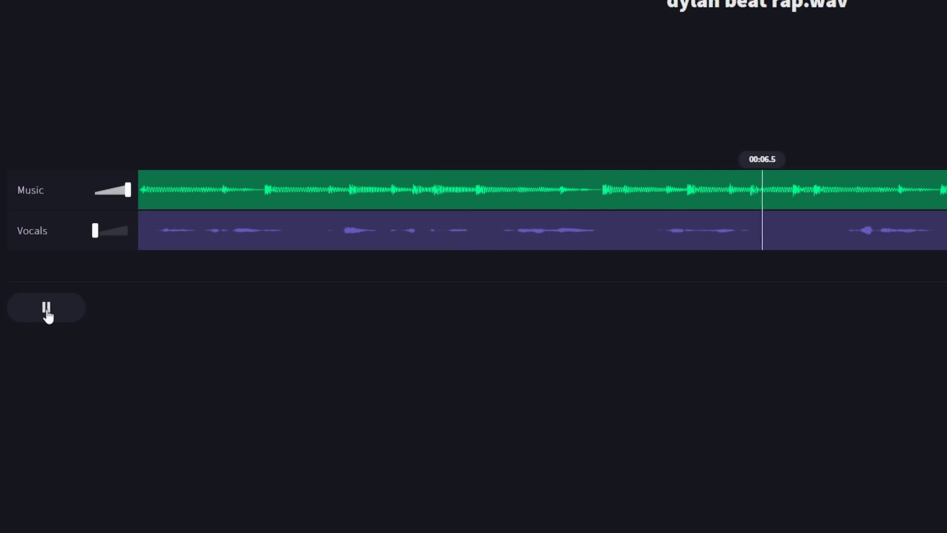
Play the vocals alone at full volume from the start, then download the music track.
left_click(46, 312)
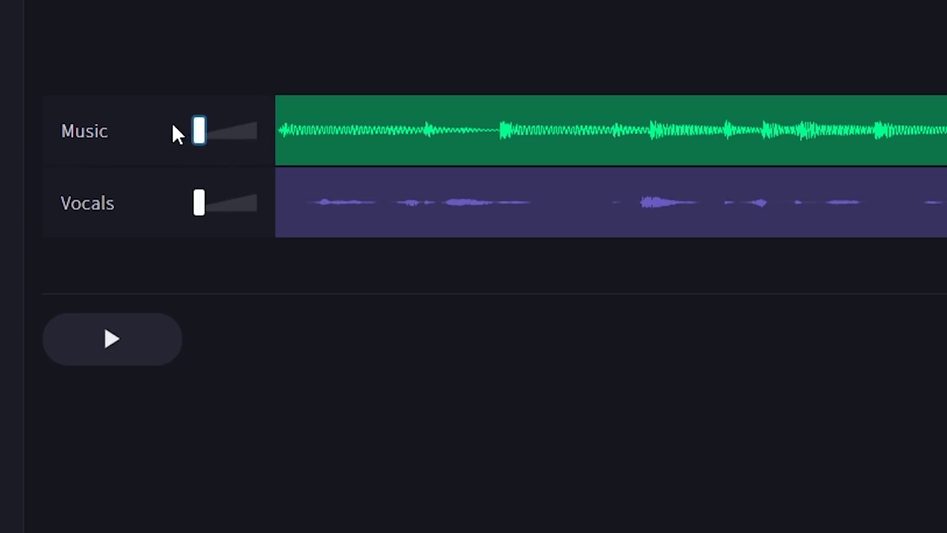
left_click_drag(200, 208, 541, 214)
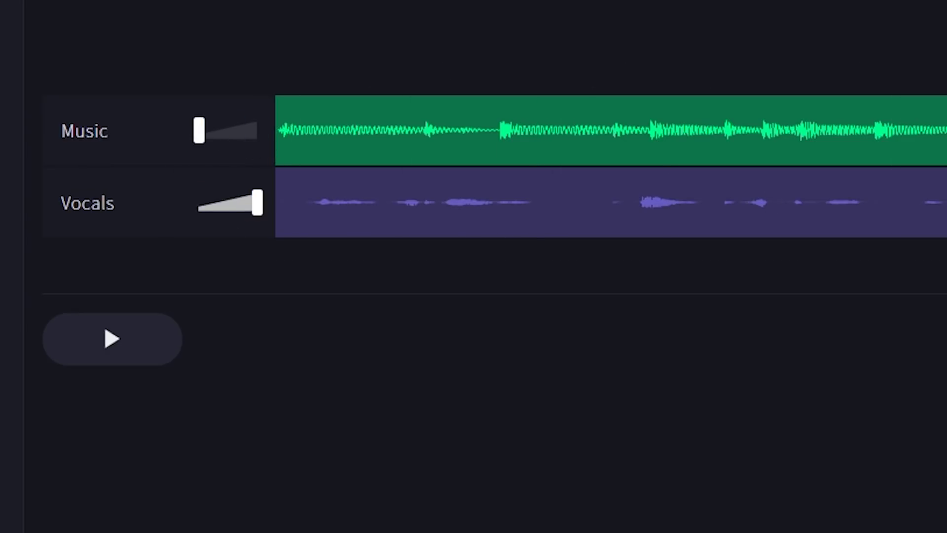
left_click(62, 309)
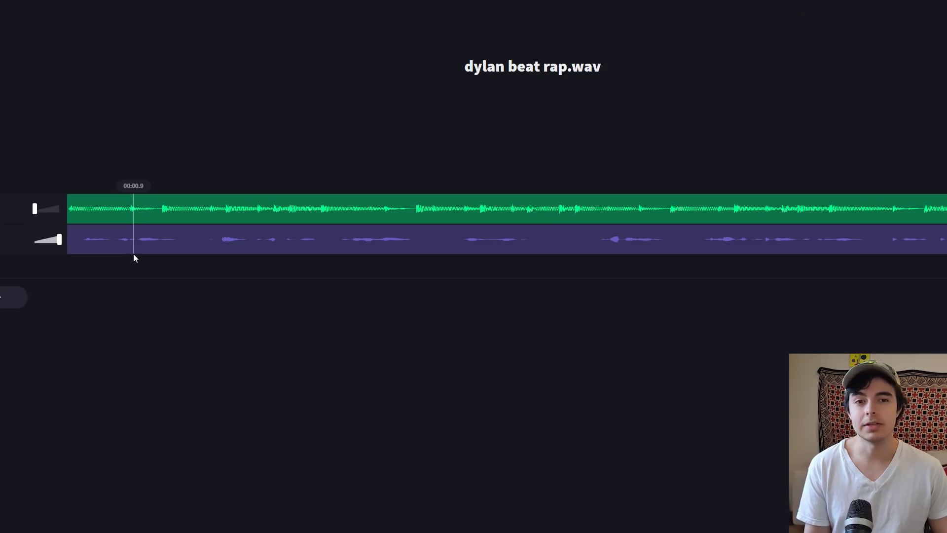
left_click(75, 241)
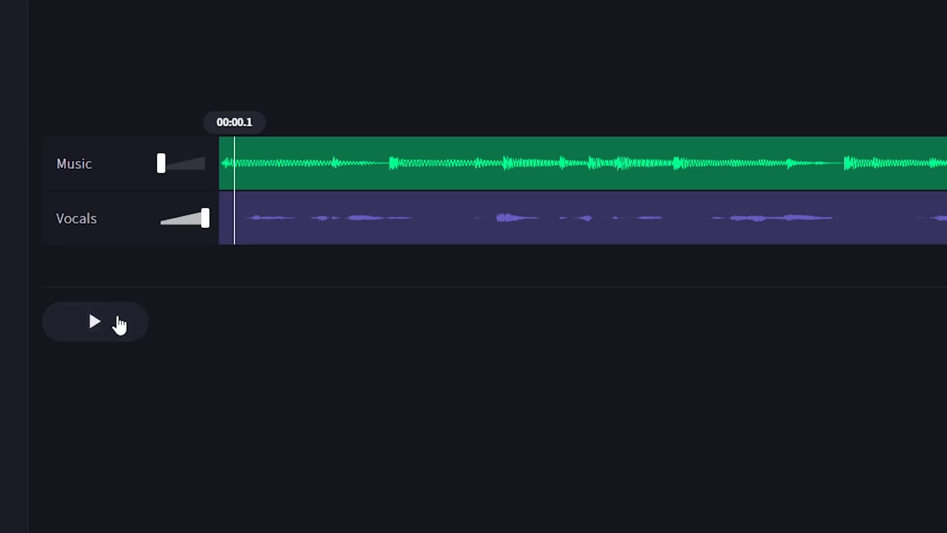
left_click(116, 323)
left_click(116, 323)
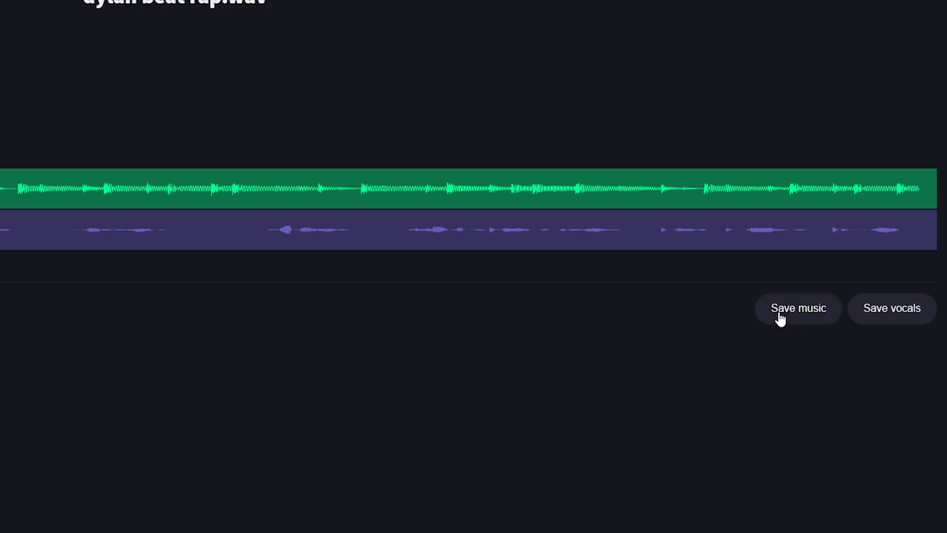
left_click(871, 315)
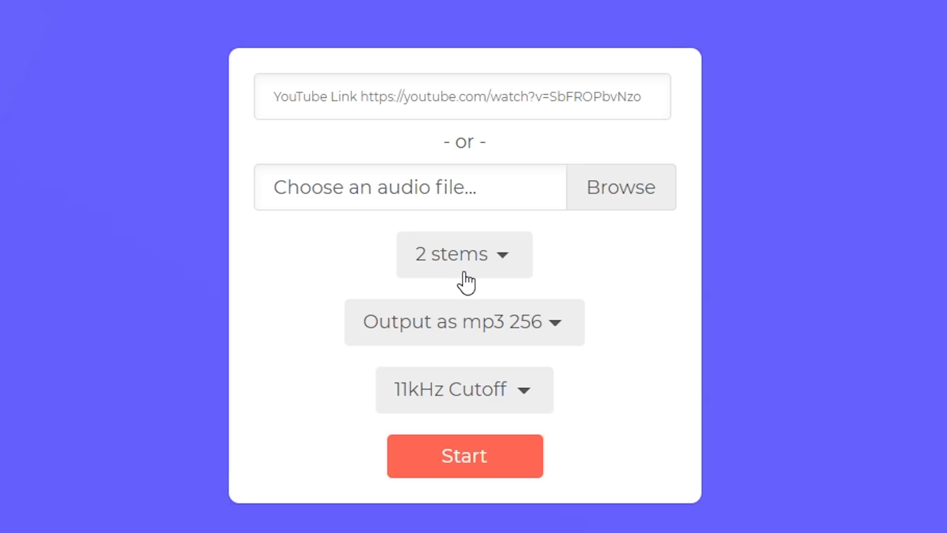
Choose 2 stems and wav as the output format.
left_click(465, 280)
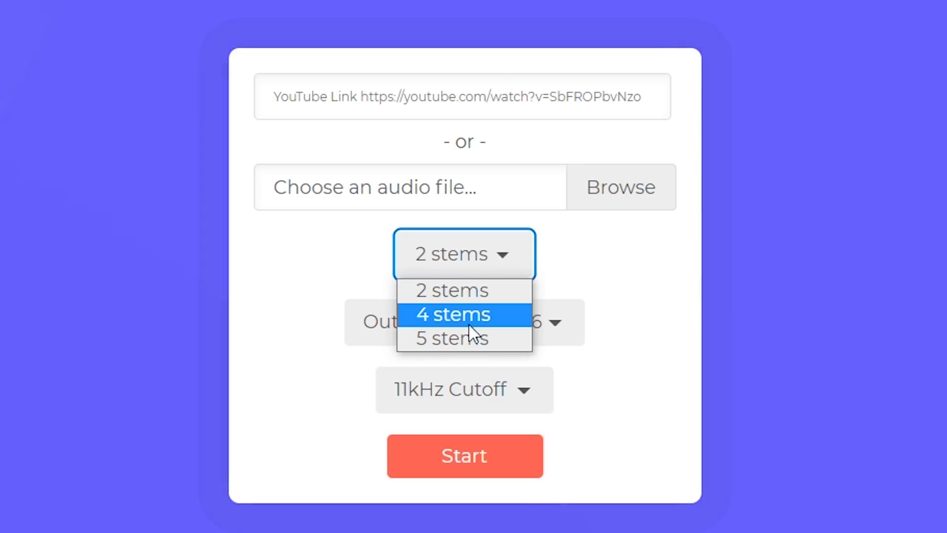
left_click(584, 270)
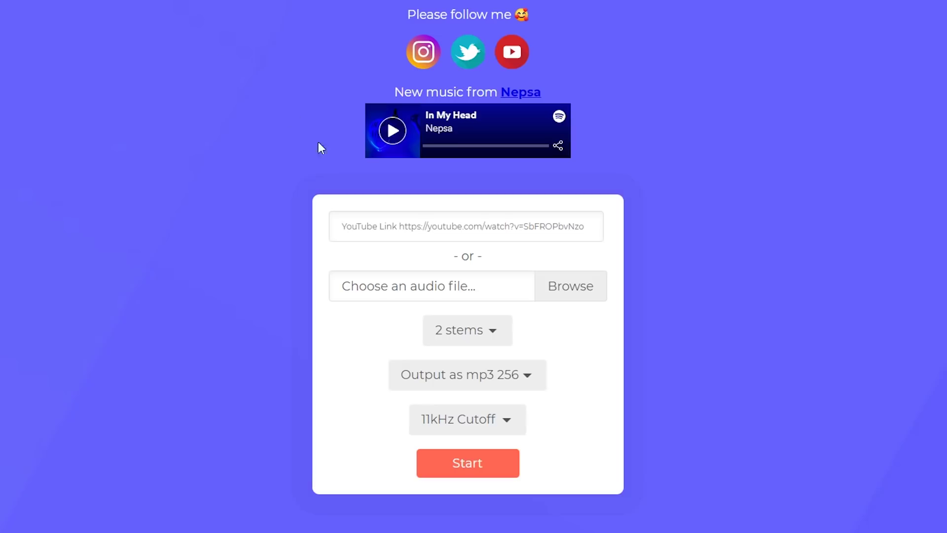
left_click(408, 226)
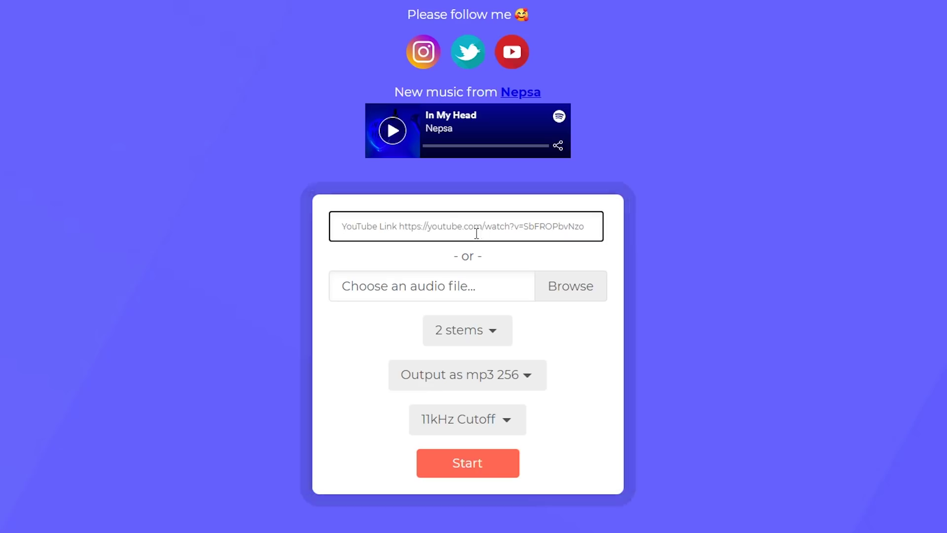
left_click(510, 380)
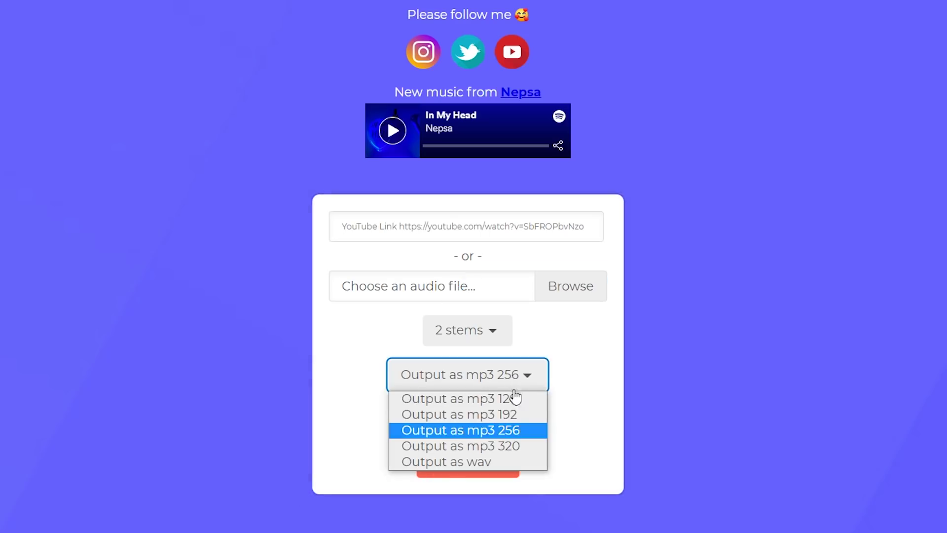
left_click(514, 463)
Set the 16kHz cutoff, then drop in dylan beat rap.wav and start separation.
left_click(429, 382)
left_click(452, 461)
left_click(484, 431)
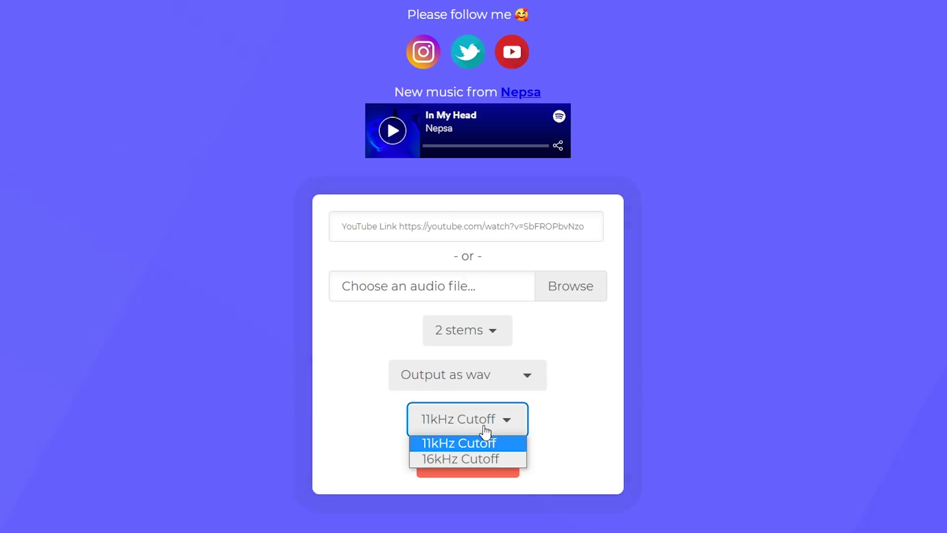
left_click(488, 458)
left_click(451, 423)
left_click(468, 461)
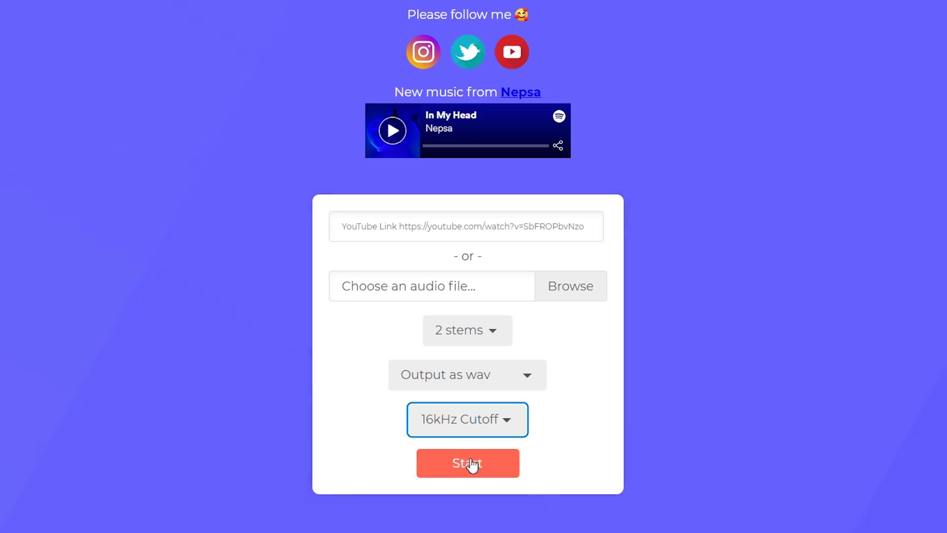
left_click(468, 422)
left_click(459, 443)
left_click(467, 422)
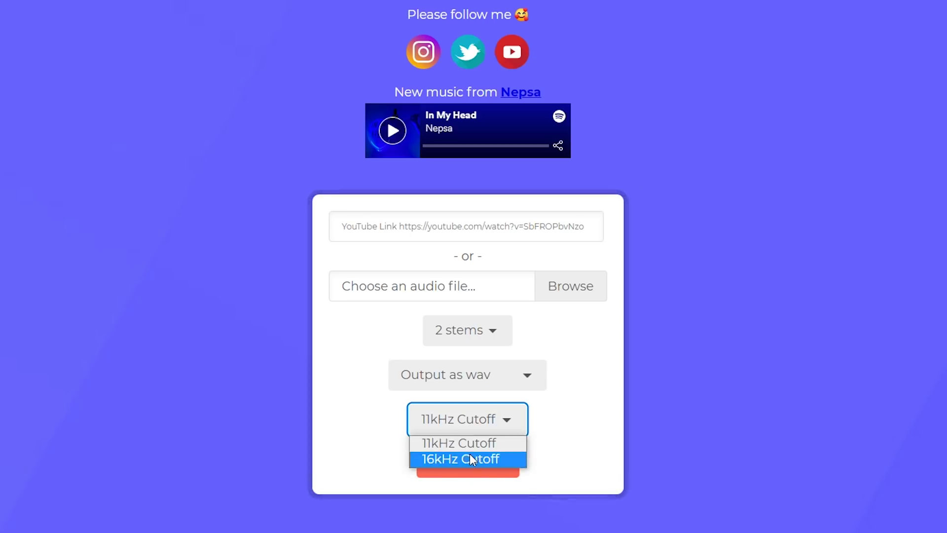
left_click(470, 459)
left_click(467, 433)
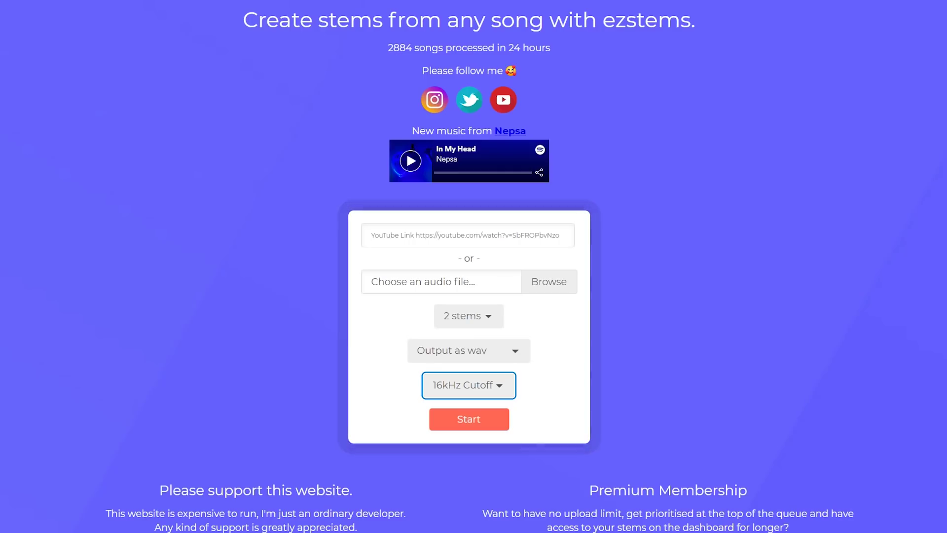
mouse_move(767, 291)
left_mouse_down()
mouse_move(482, 298)
mouse_move(470, 290)
left_mouse_up()
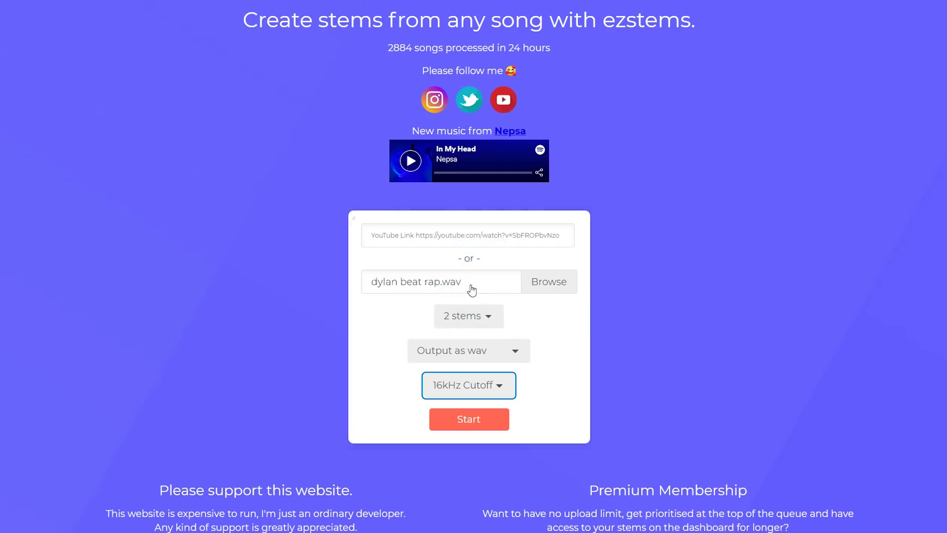
left_click(465, 420)
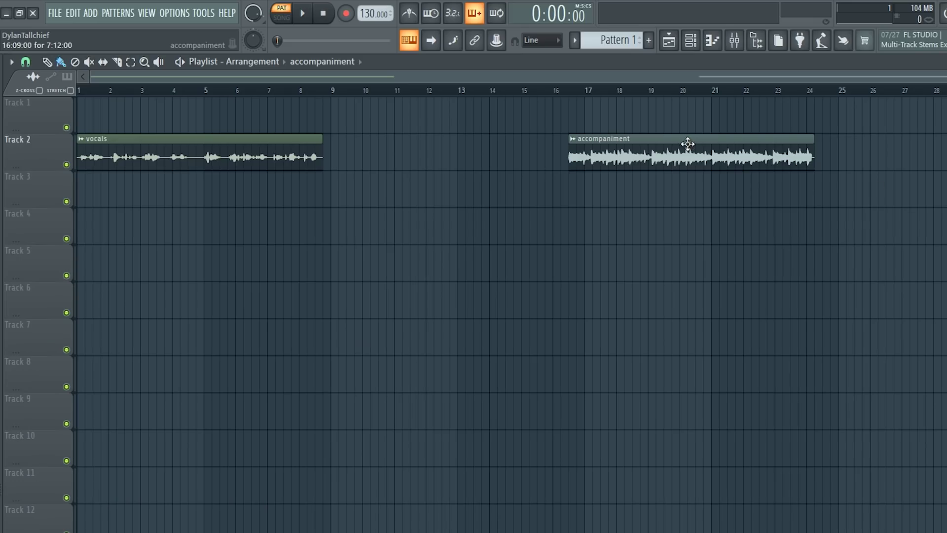
Move the accompaniment clip to Track 1, bar 1, and play the vocals and accompaniment soloed in turn.
left_click_drag(688, 143, 197, 106)
scroll(112, 193, "up", 5)
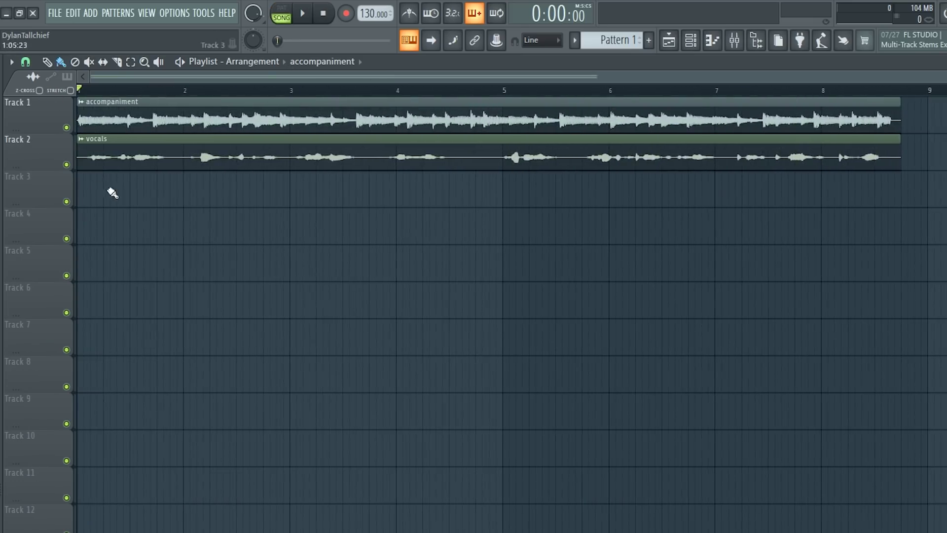
right_click(66, 164)
key("space")
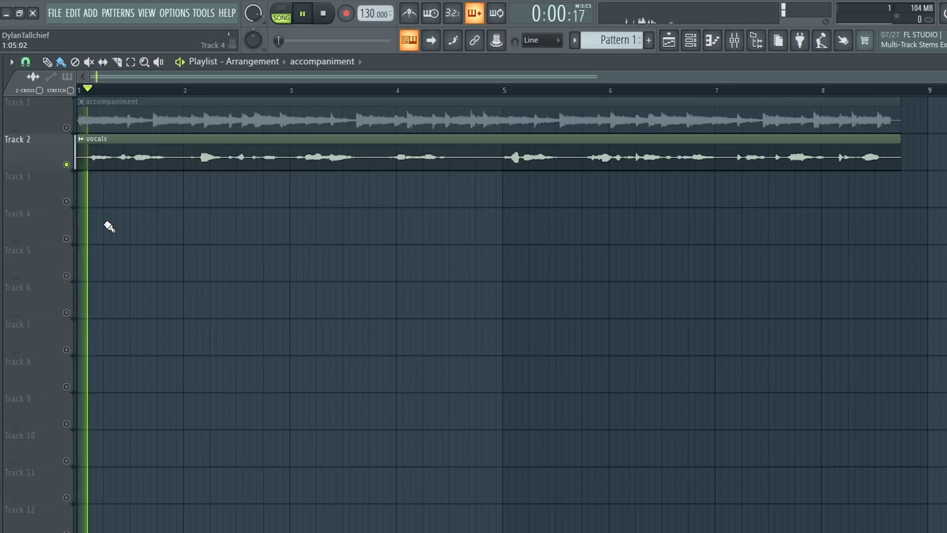
key("space")
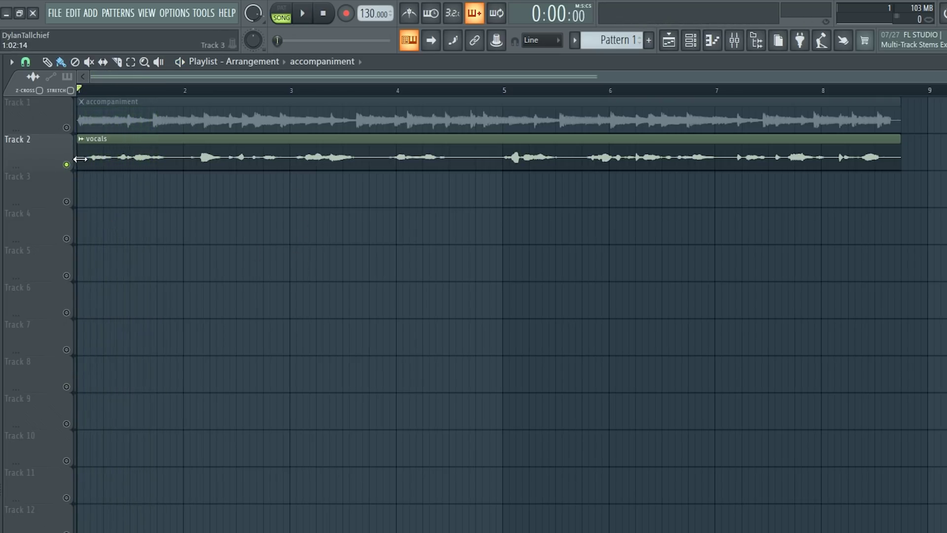
right_click(66, 127)
key("space")
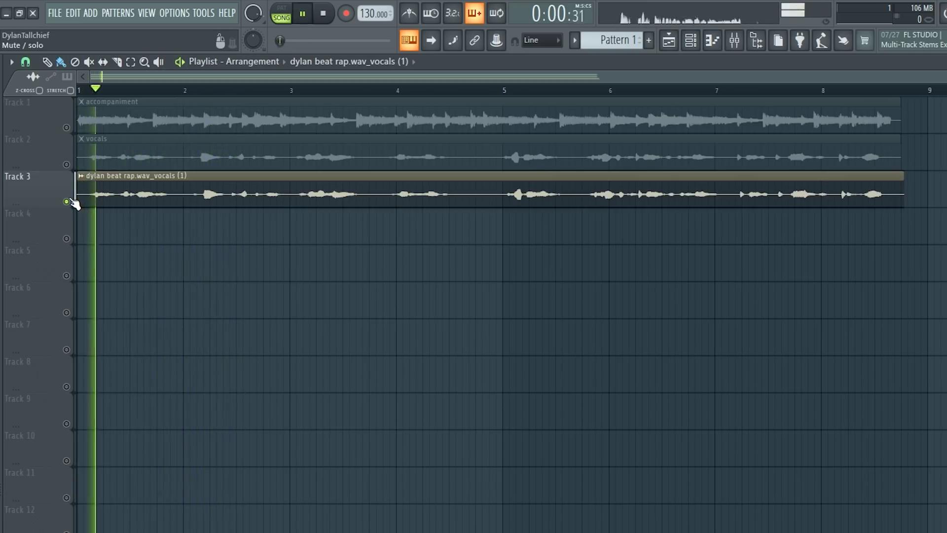
key("space")
From the start, play Track 2's vocals soloed, then solo Track 3's vocals.
right_click(66, 165)
key("space")
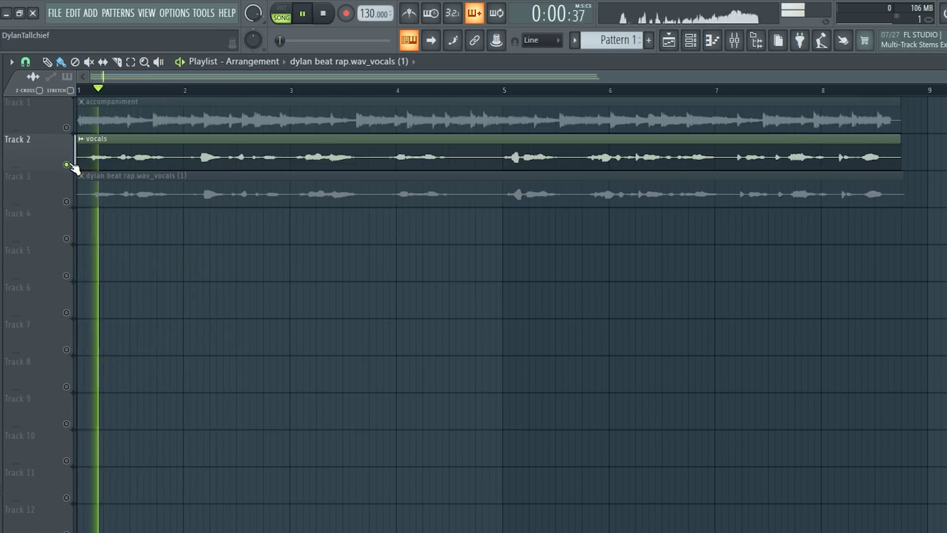
key("space")
key("space")
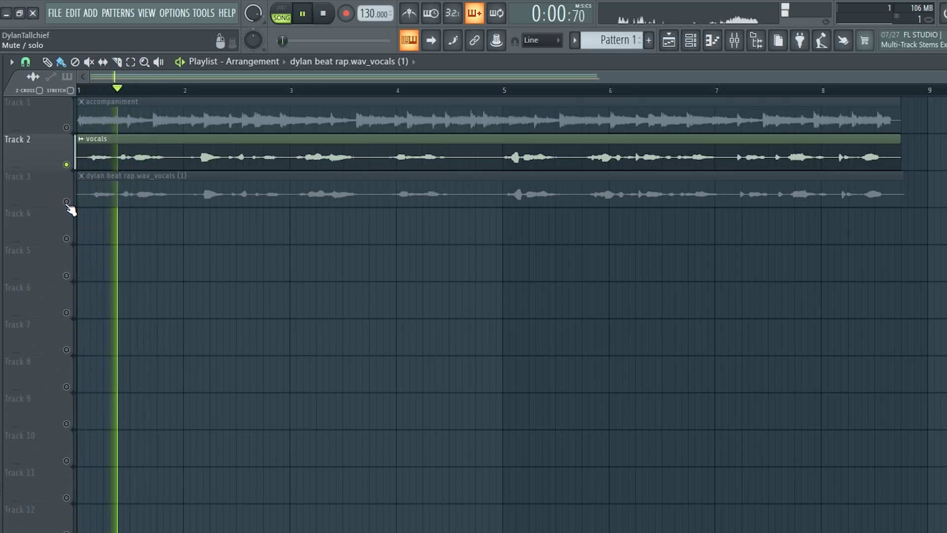
key("space")
right_click(65, 201)
key("space")
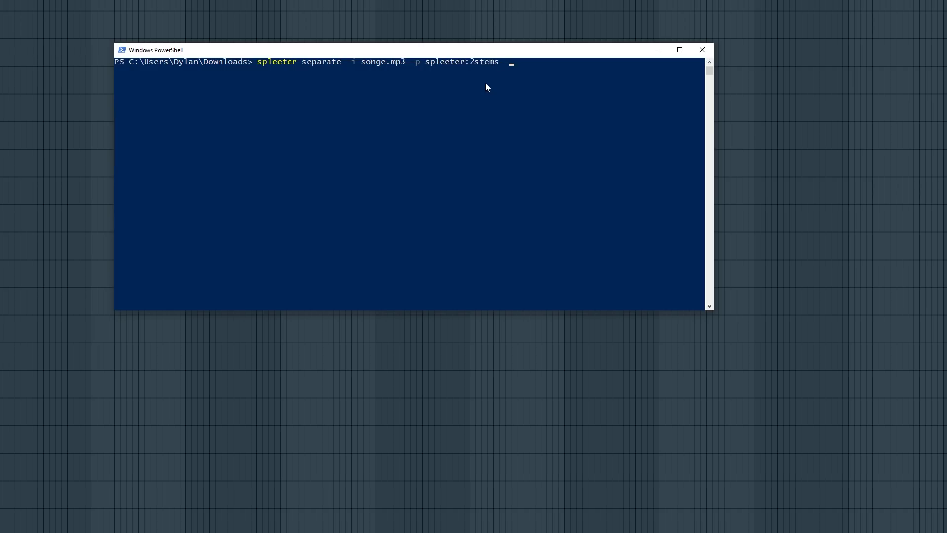
type("o")
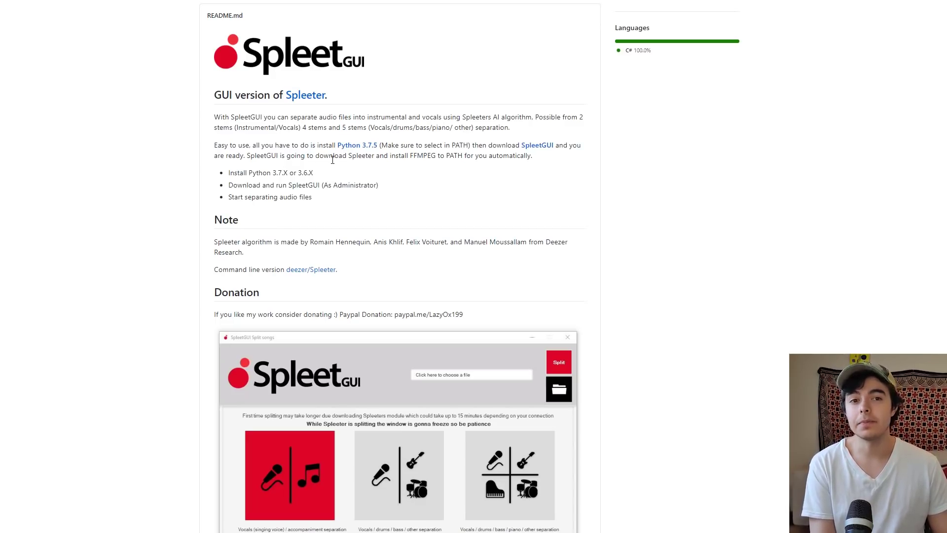
scroll(356, 153, "down", 1)
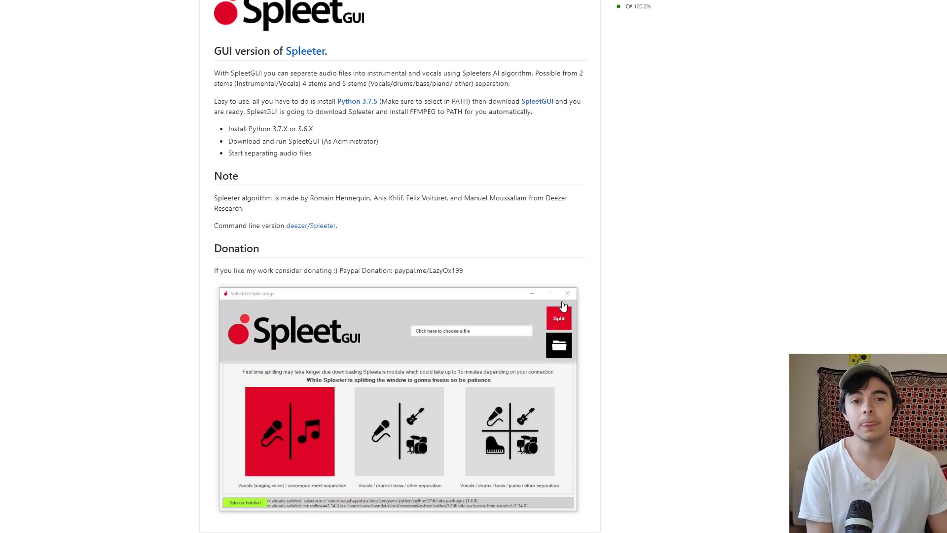
scroll(375, 151, "up", 3)
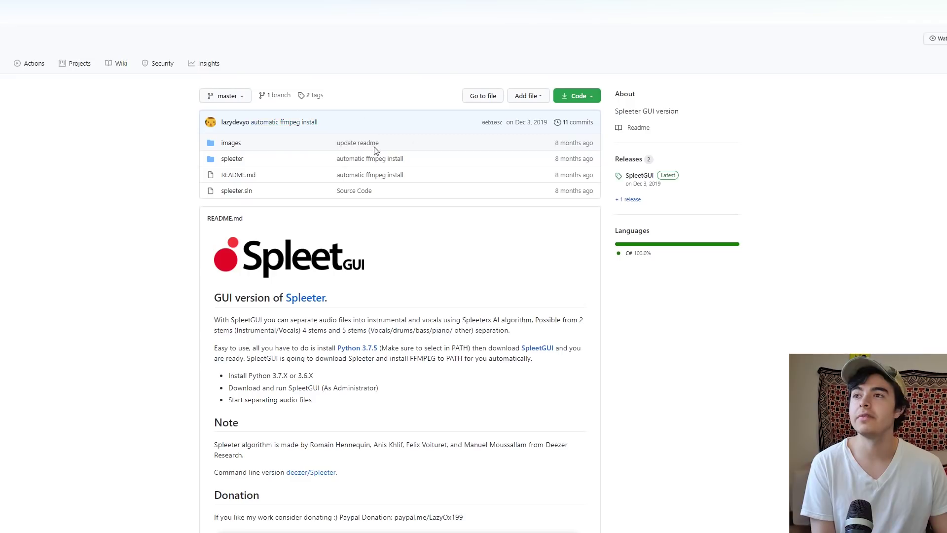
scroll(268, 149, "down", 3)
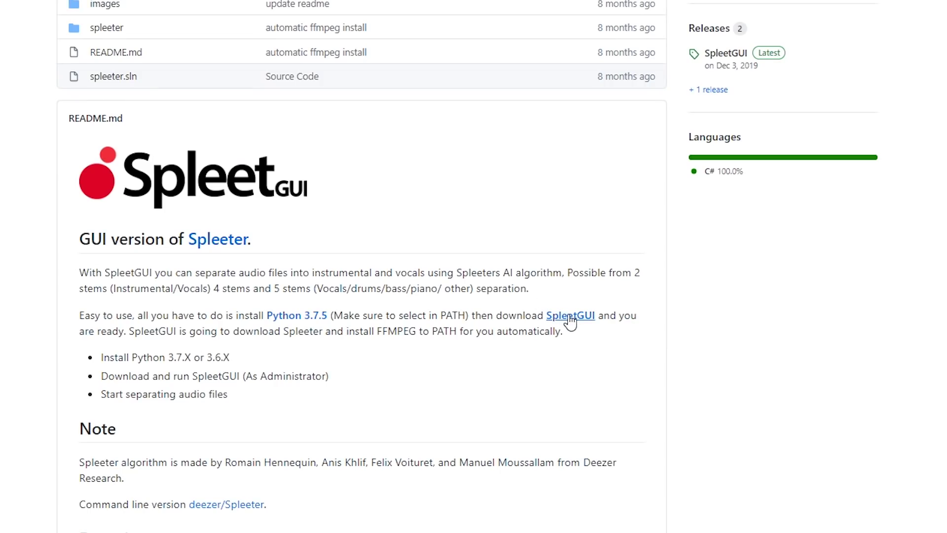
Follow the README's SpleetGUI download link to the Spleeter_Gui project.
left_click(569, 317)
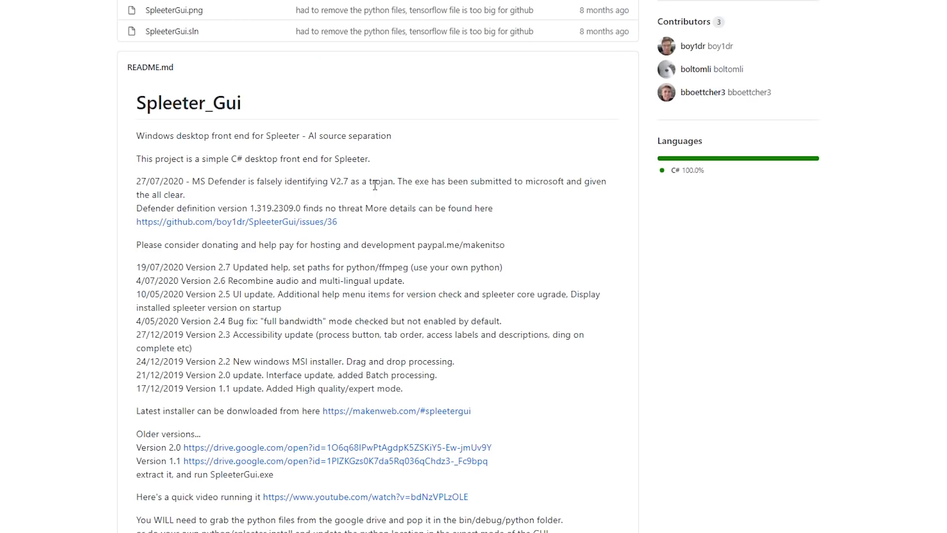
scroll(393, 219, "down", 3)
scroll(269, 192, "up", 2)
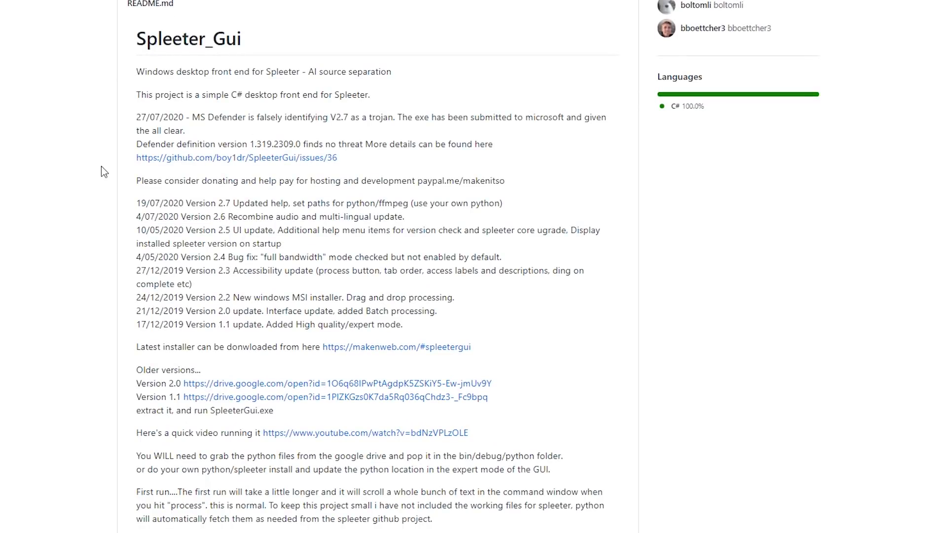
Highlight the MS Defender note about V2.7 being falsely flagged as a trojan.
left_click_drag(193, 117, 324, 117)
left_click(348, 146)
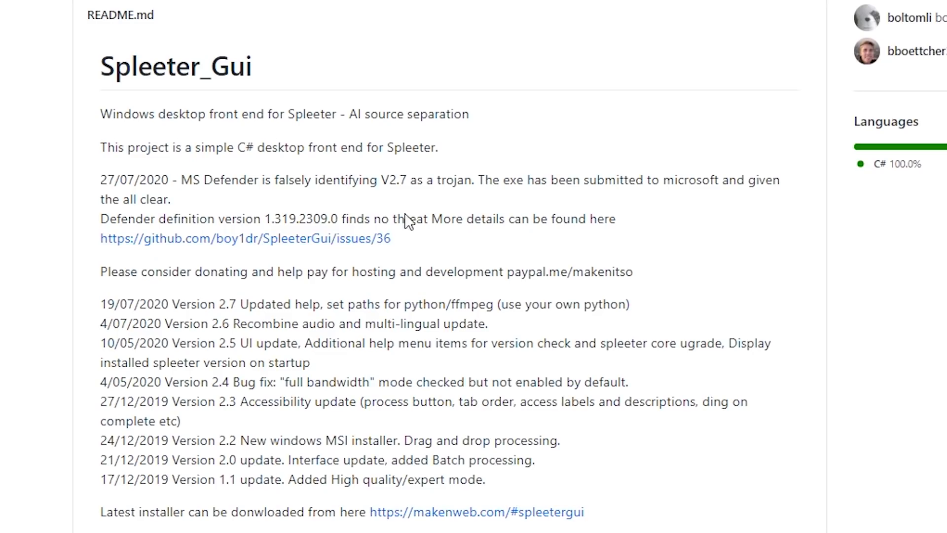
left_click_drag(275, 180, 471, 179)
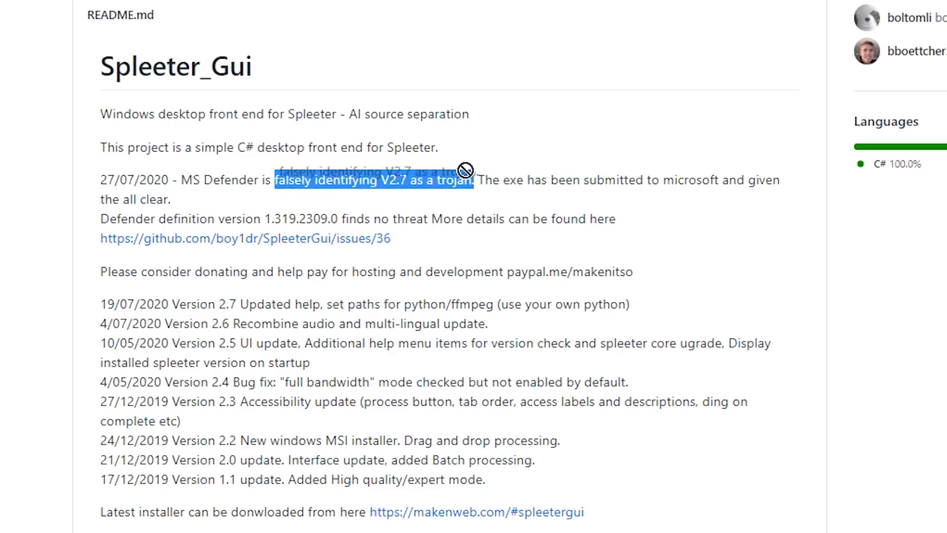
left_click(301, 146)
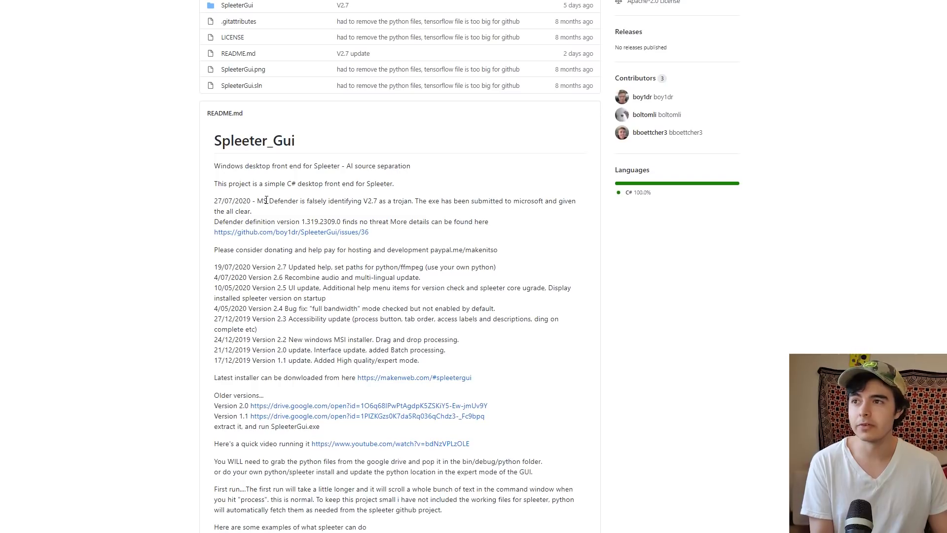
left_click_drag(265, 200, 323, 200)
left_click(321, 200)
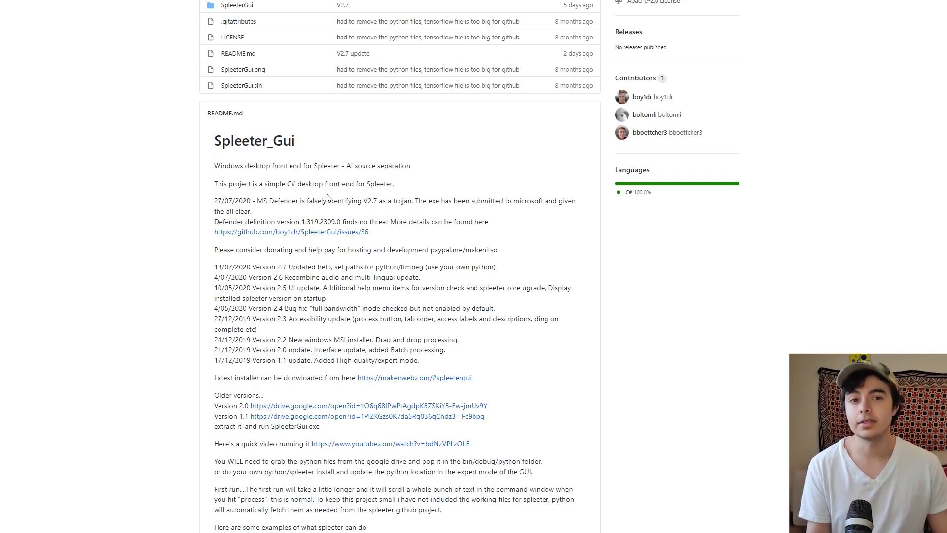
scroll(341, 178, "down", 1)
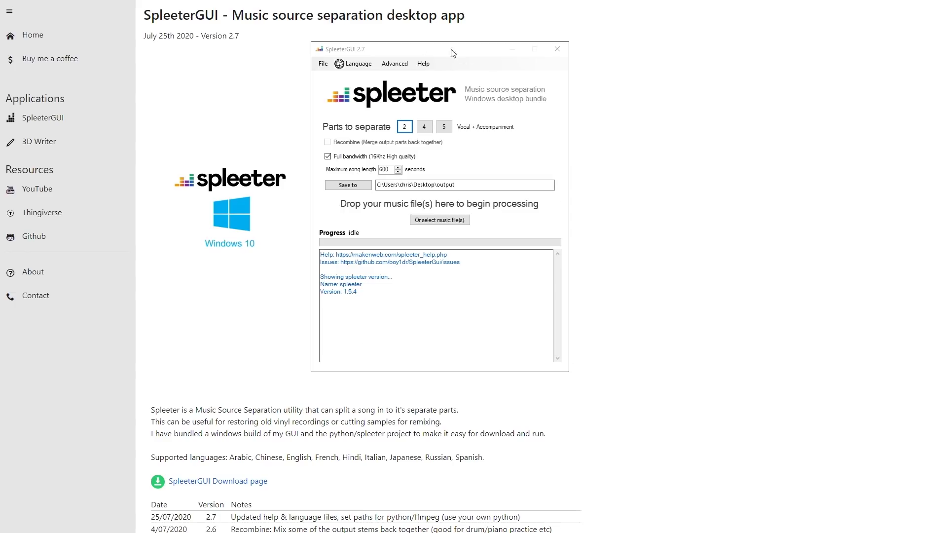
scroll(400, 344, "down", 2)
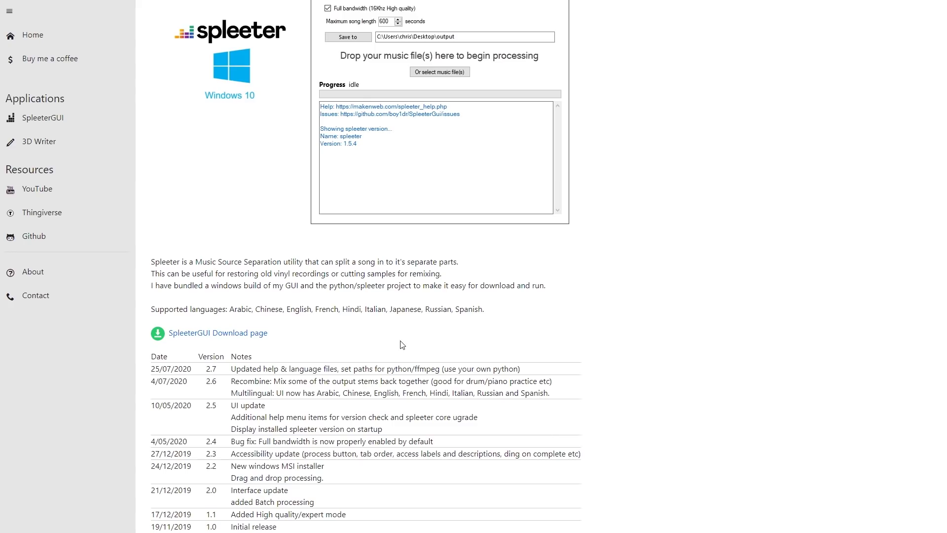
scroll(274, 188, "up", 1)
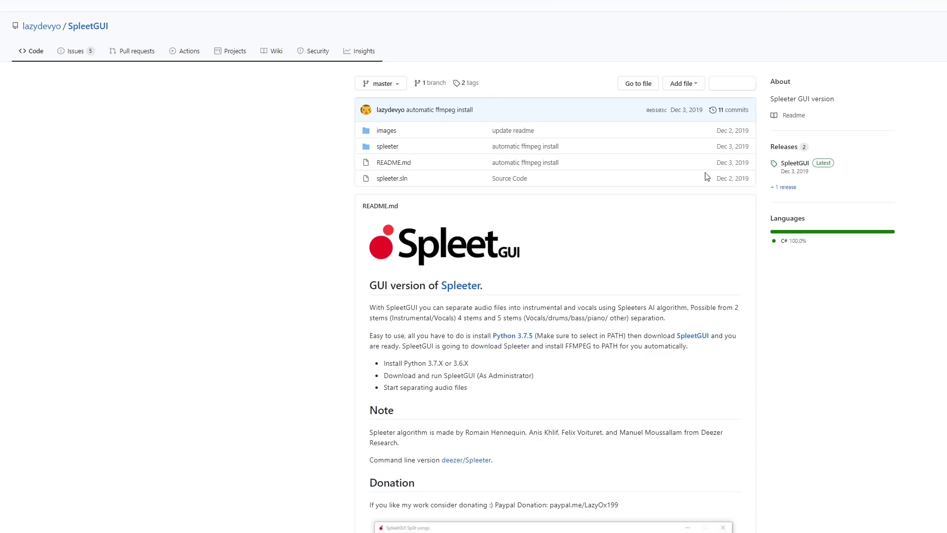
scroll(436, 305, "down", 1)
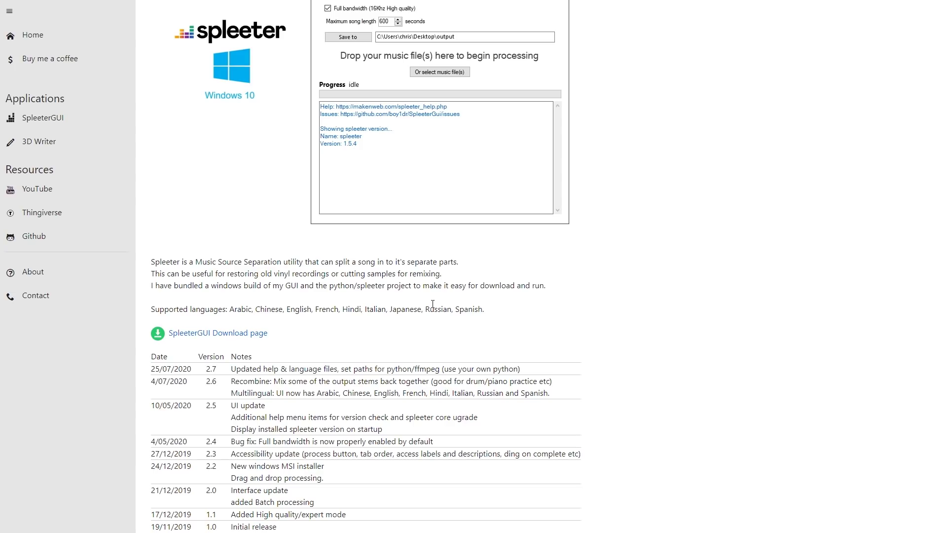
scroll(434, 304, "up", 1)
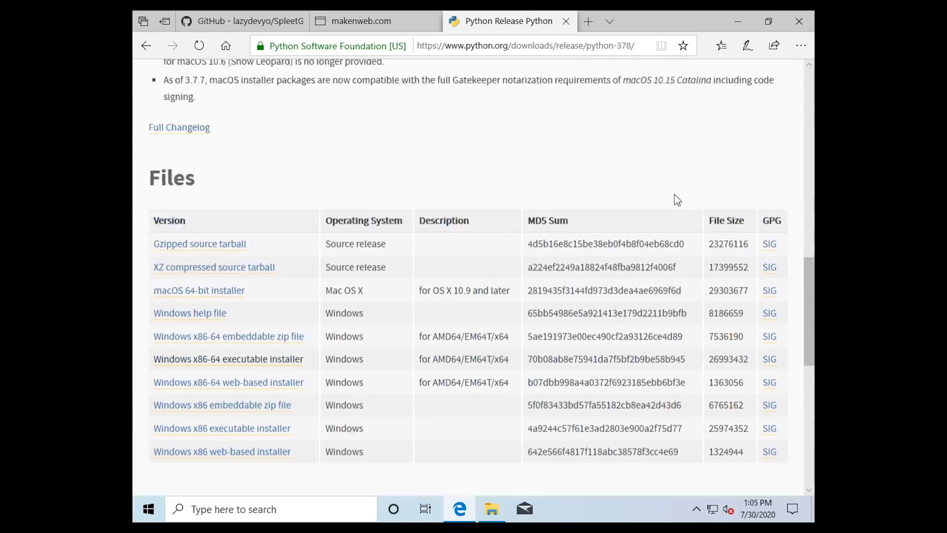
scroll(675, 200, "up", 10)
scroll(676, 200, "down", 5)
scroll(675, 200, "down", 1)
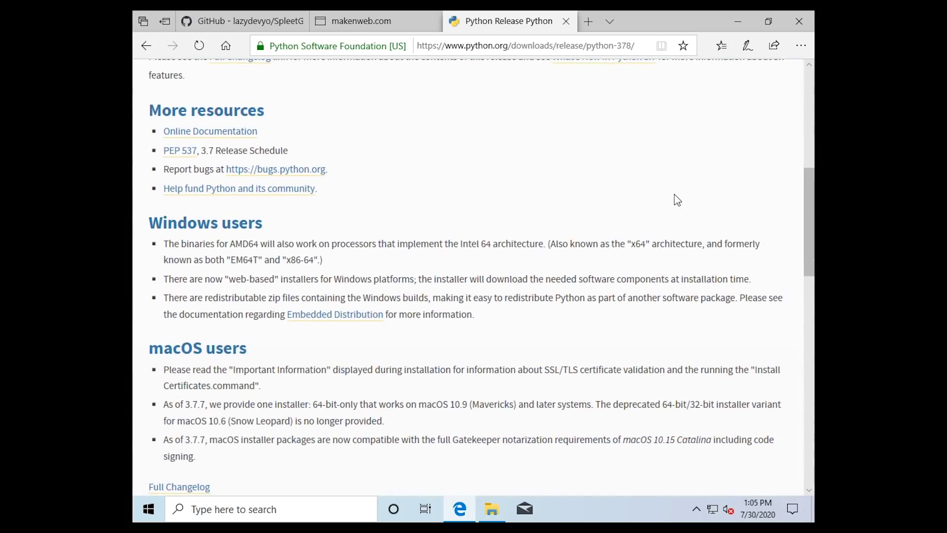
scroll(433, 201, "down", 1)
scroll(411, 244, "down", 3)
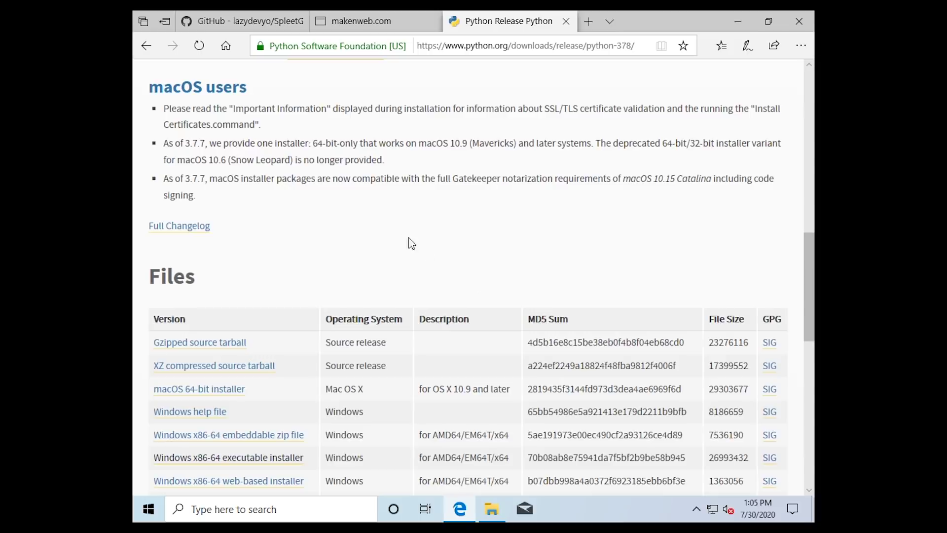
scroll(415, 282, "up", 4)
scroll(364, 140, "up", 10)
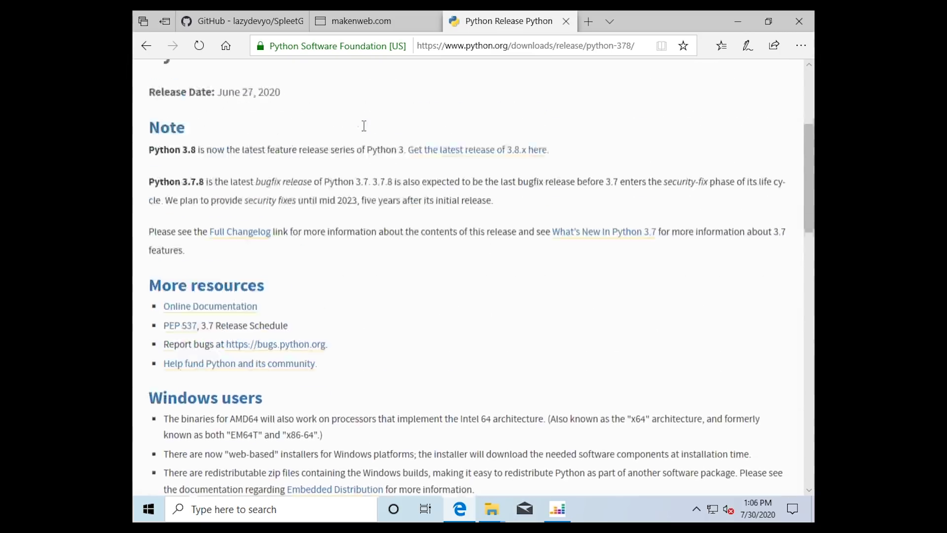
scroll(370, 133, "up", 8)
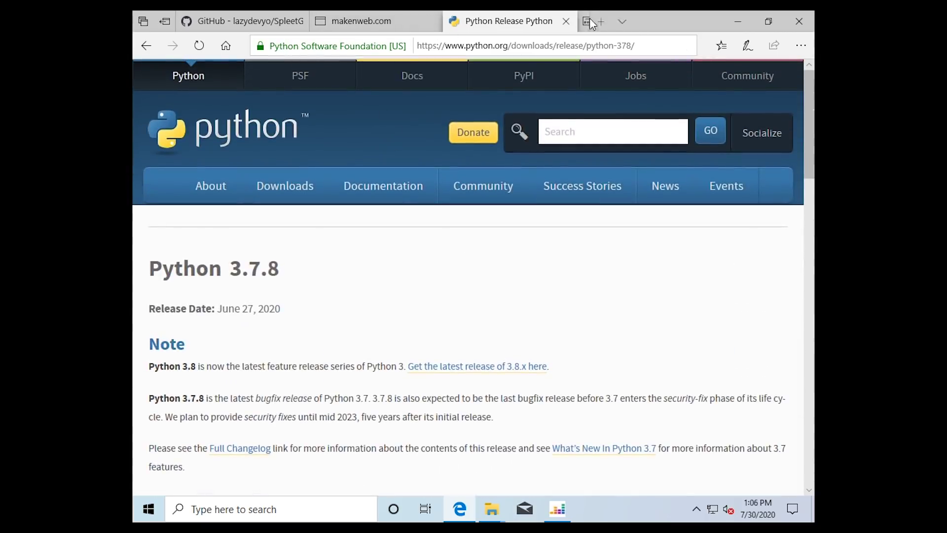
Search for python, go to python.org's downloads page, and open the Python 3.7.8 release.
left_click(588, 20)
type("py")
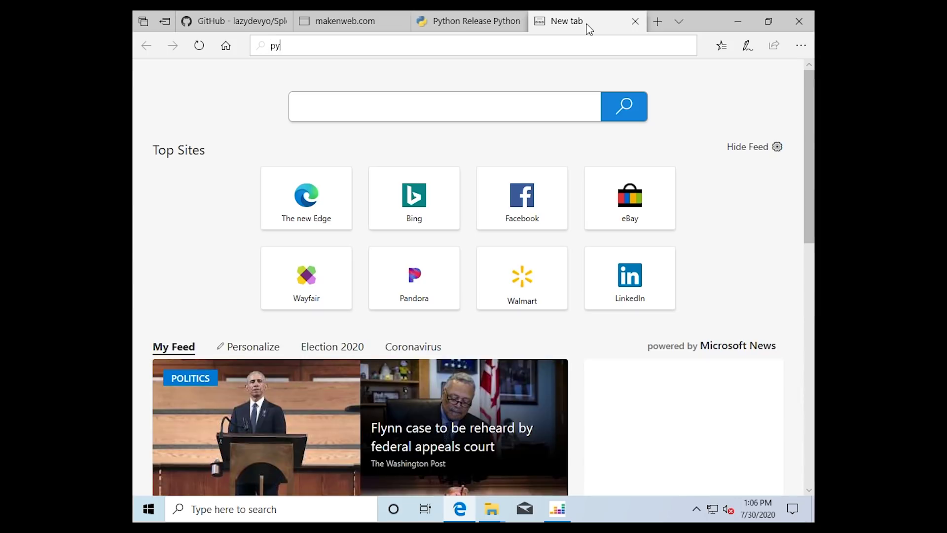
type("thon")
key("BackSpace")
key("Return")
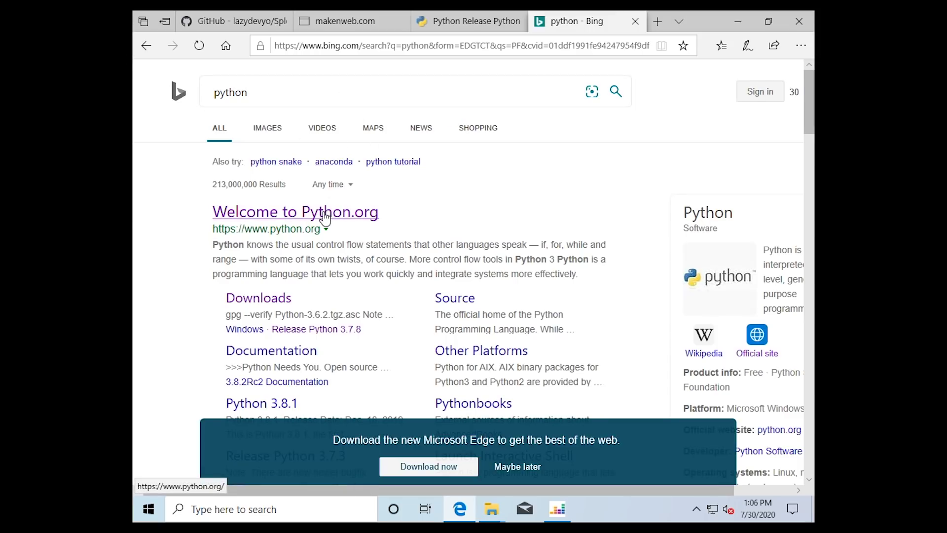
left_click(324, 215)
mouse_move(286, 186)
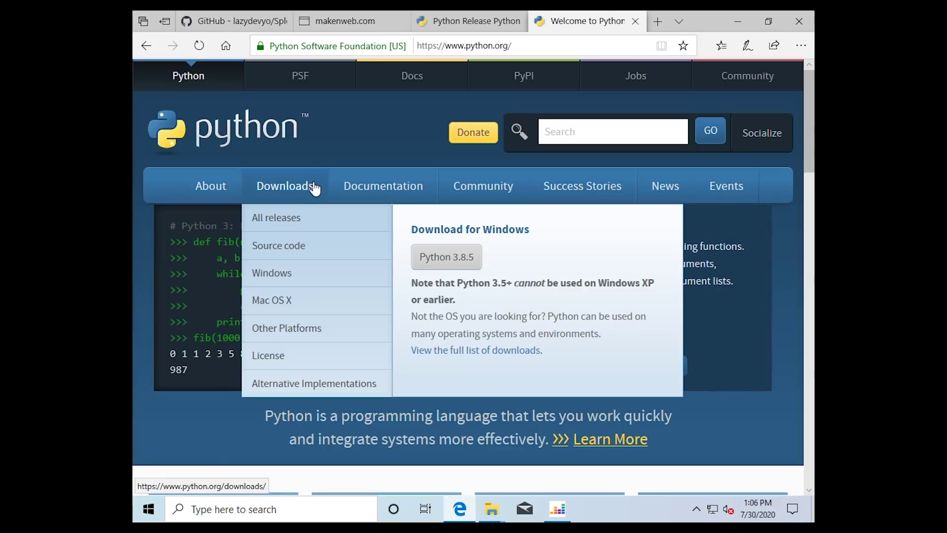
left_click(276, 193)
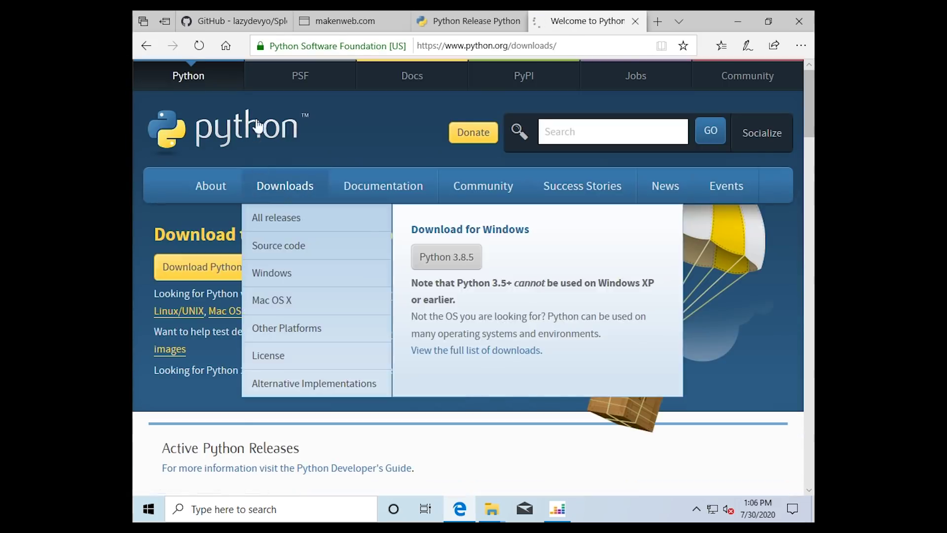
scroll(304, 236, "down", 3)
scroll(304, 235, "up", 3)
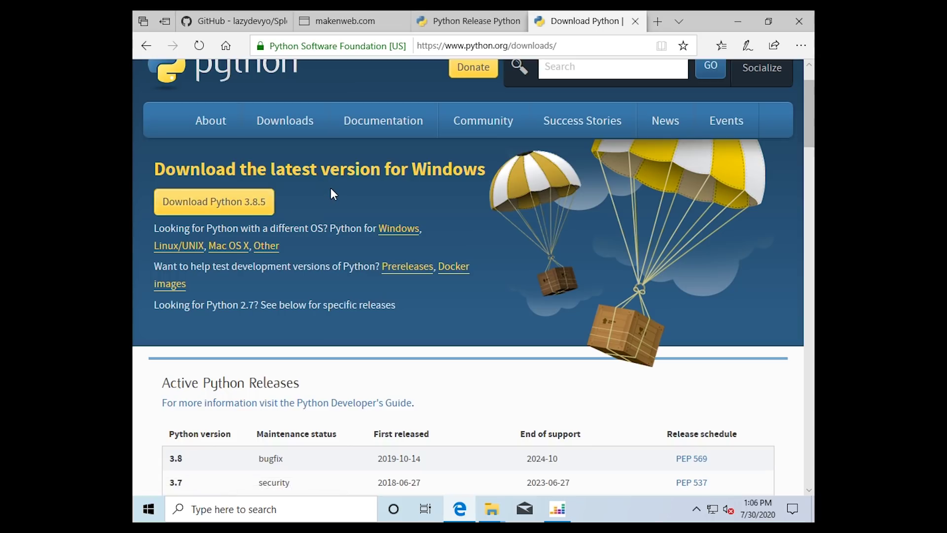
scroll(331, 193, "down", 3)
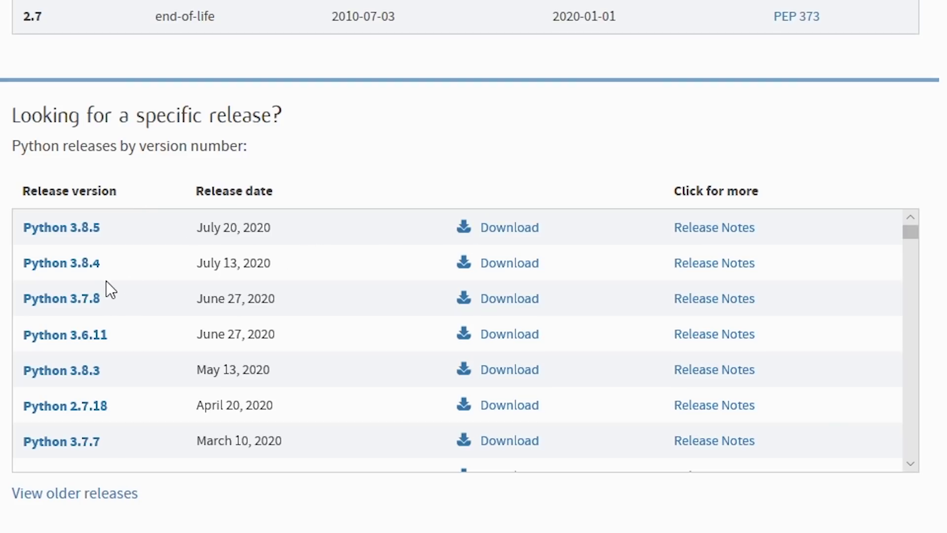
scroll(106, 285, "down", 1)
scroll(106, 286, "down", 1)
scroll(106, 285, "down", 2)
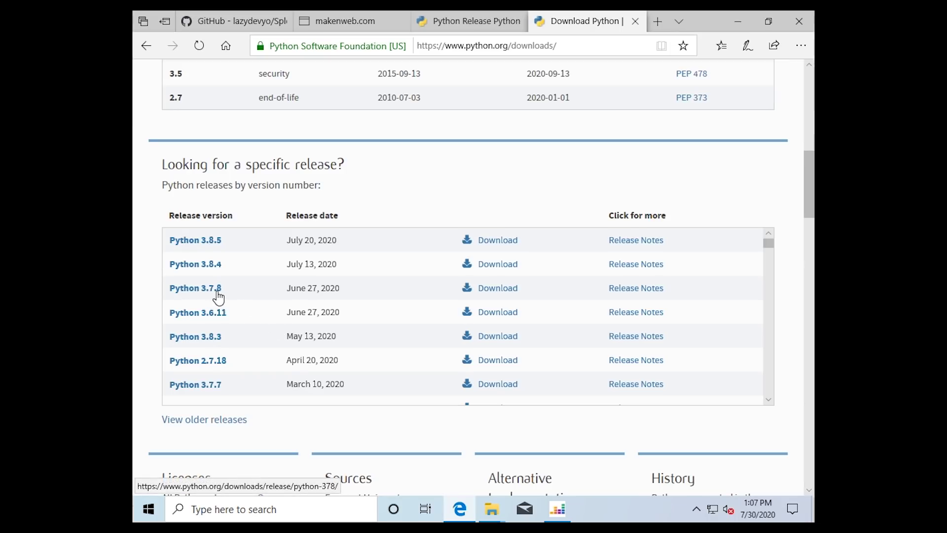
left_click(508, 292)
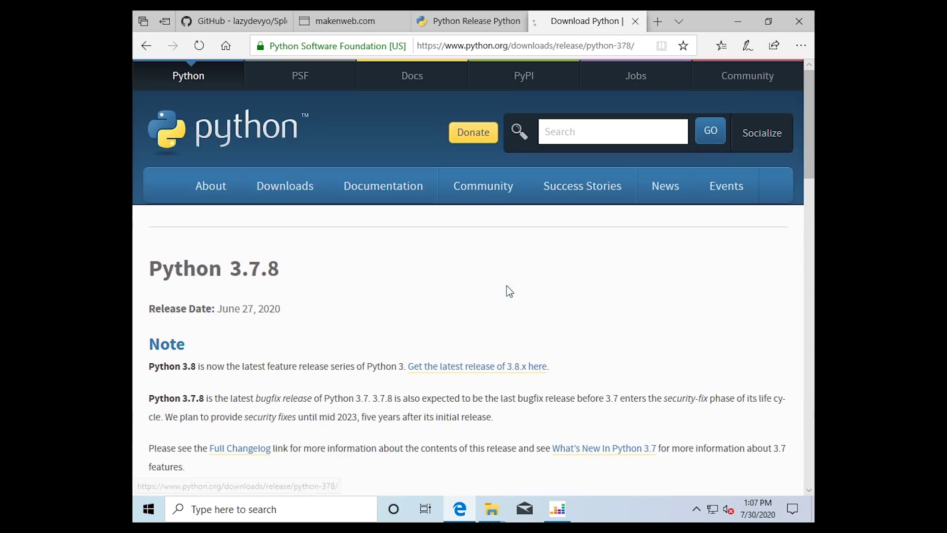
scroll(415, 243, "down", 2)
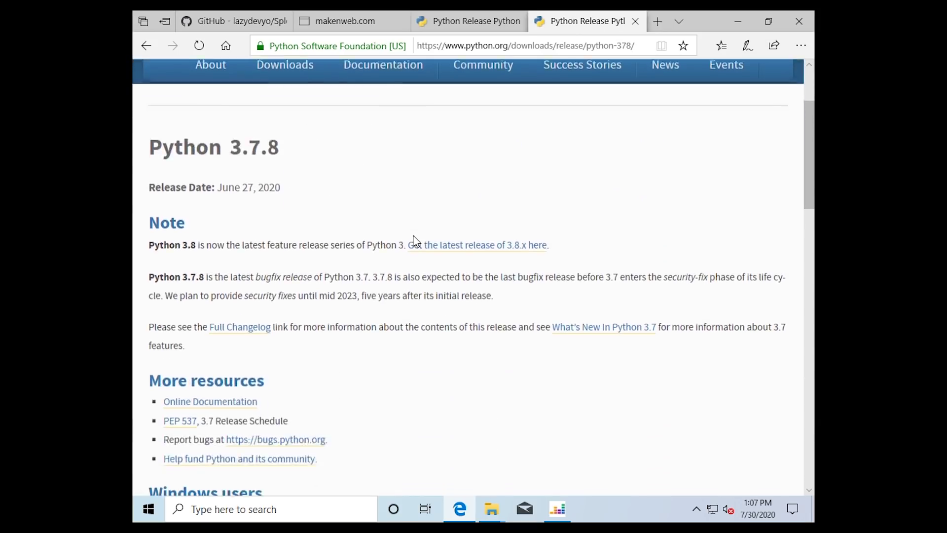
scroll(414, 238, "down", 2)
scroll(410, 234, "down", 3)
scroll(410, 234, "down", 3)
scroll(410, 234, "down", 2)
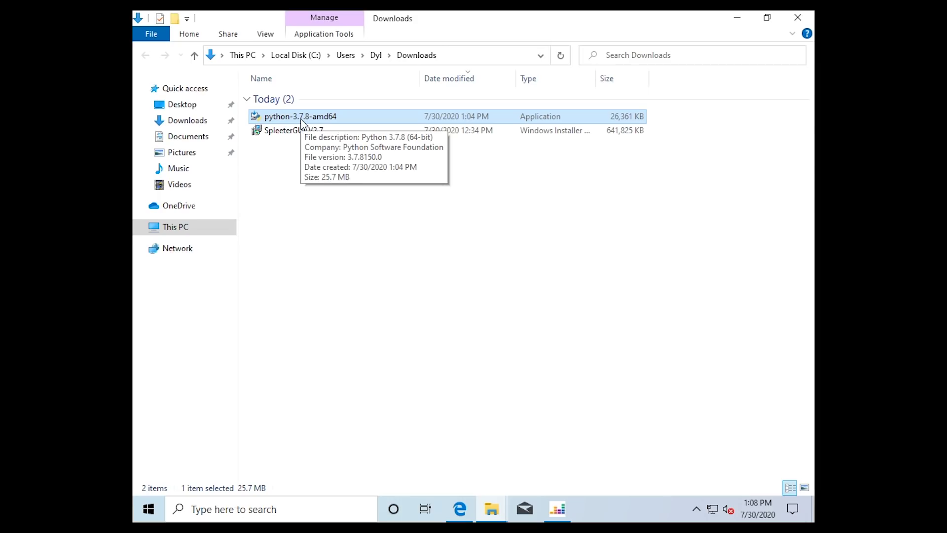
Install python-3.7.8-amd64 with 'Add Python 3.7 to PATH' ticked, then close setup.
double_click(304, 120)
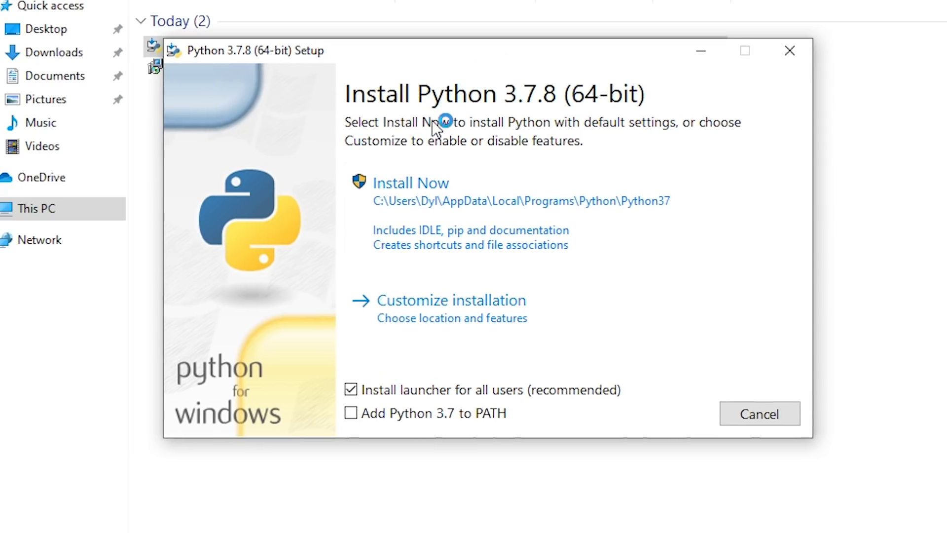
left_click(353, 414)
left_click(492, 199)
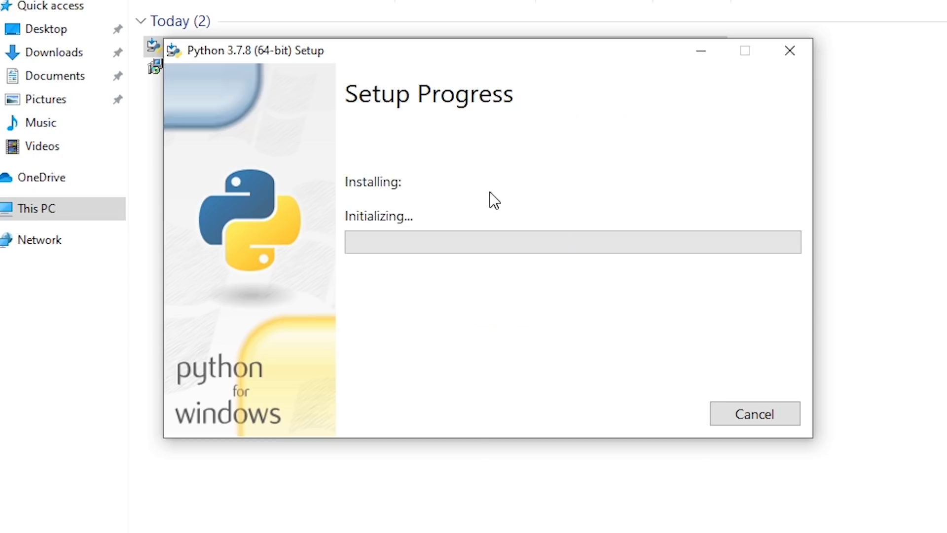
left_click(387, 381)
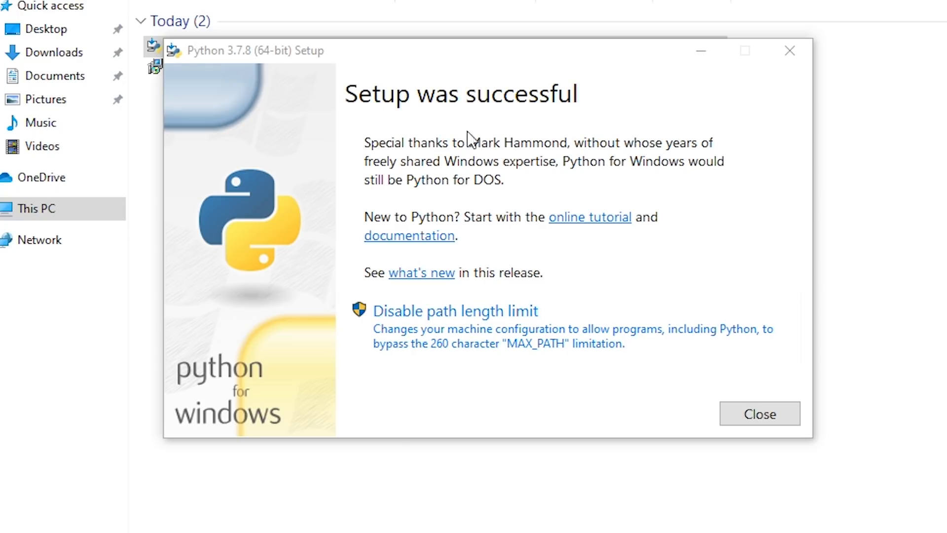
left_click(767, 408)
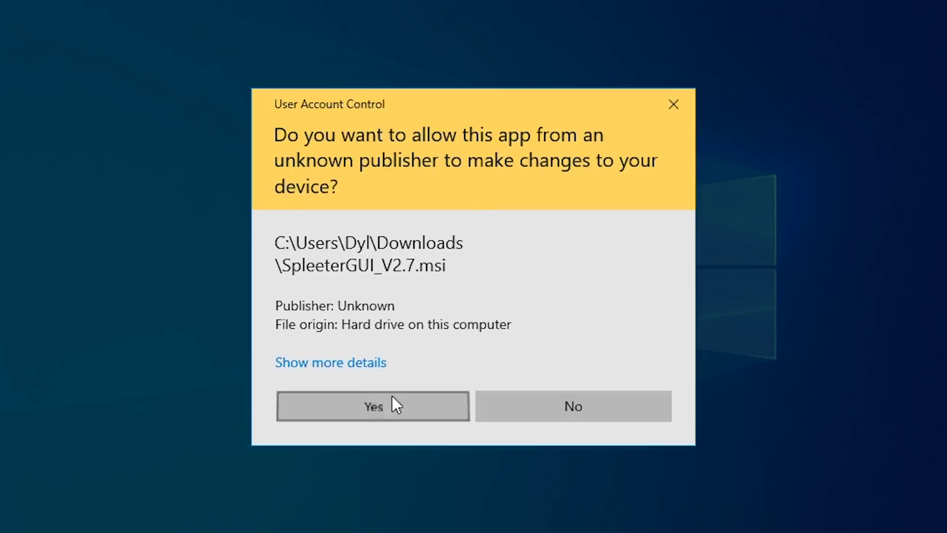
Approve the SpleeterGUI install, then find it by searching 'splee' and launch SpleeterGui 2.7.
left_click(391, 395)
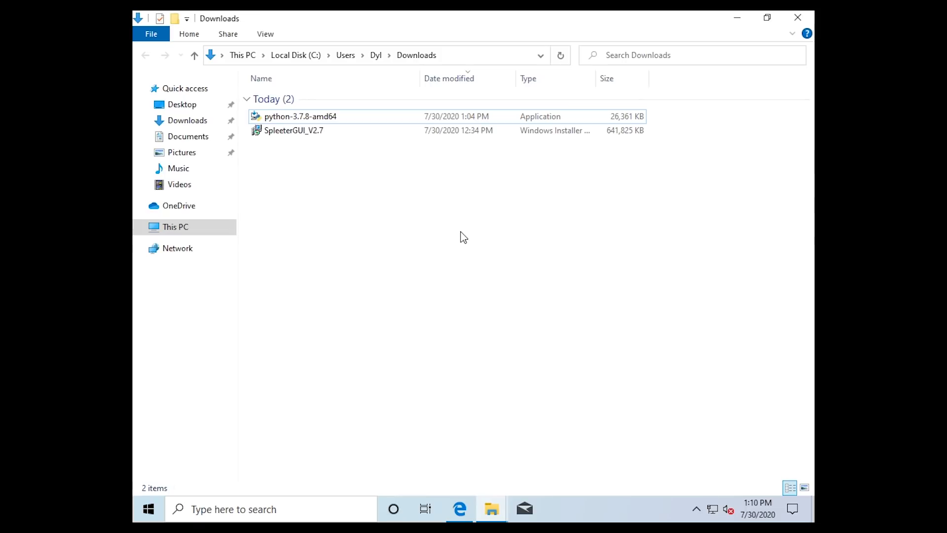
key("super")
type("splee")
left_click(461, 249)
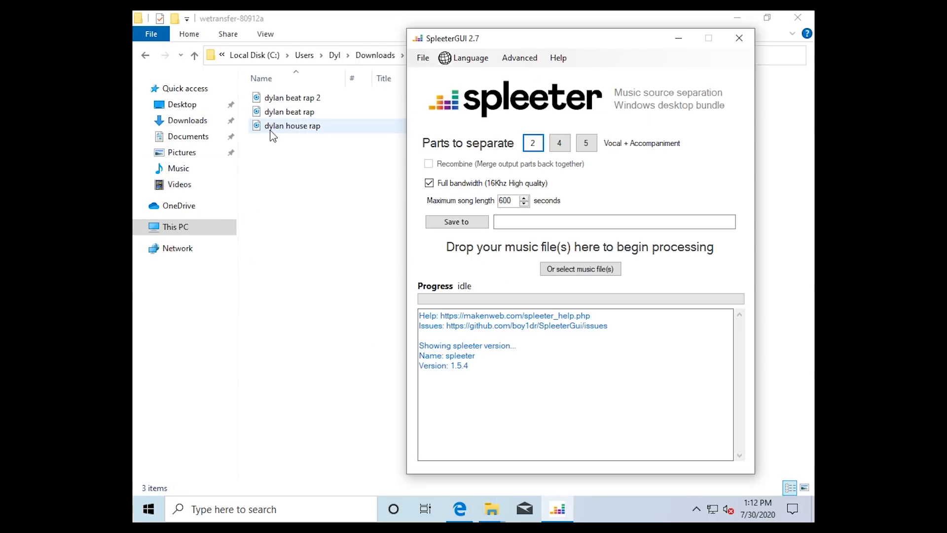
Set the Desktop as the output folder and drop in dylan beat rap for separation.
left_click_drag(271, 127, 581, 231)
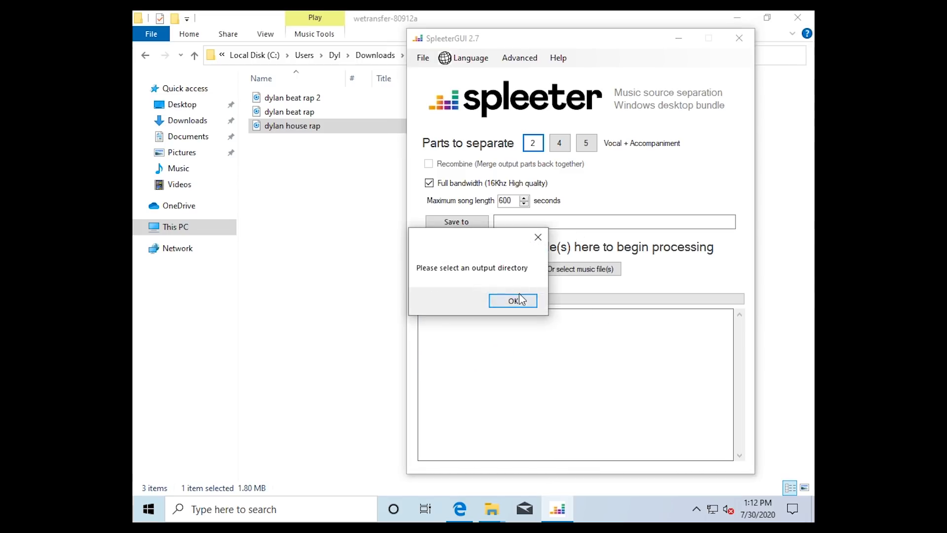
left_click(512, 300)
left_click(463, 227)
double_click(419, 249)
left_click(423, 275)
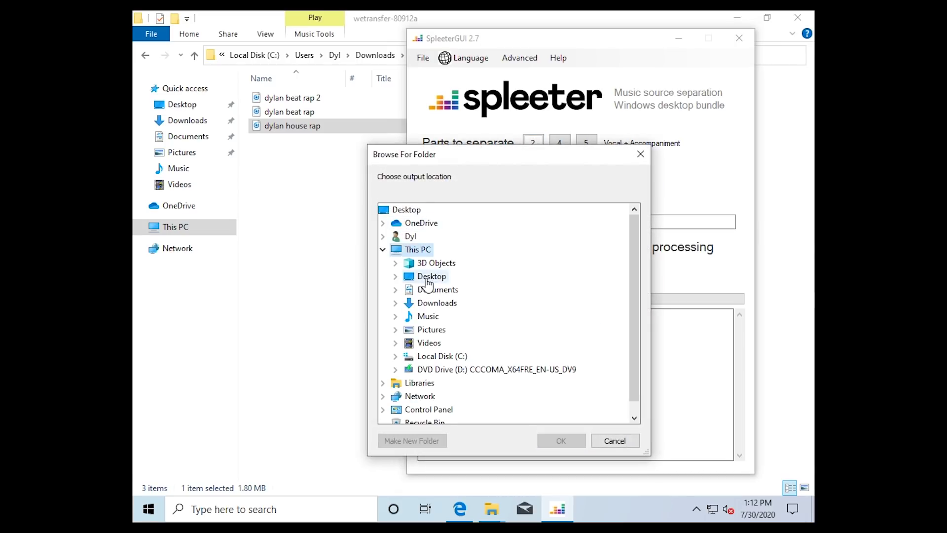
left_click(561, 440)
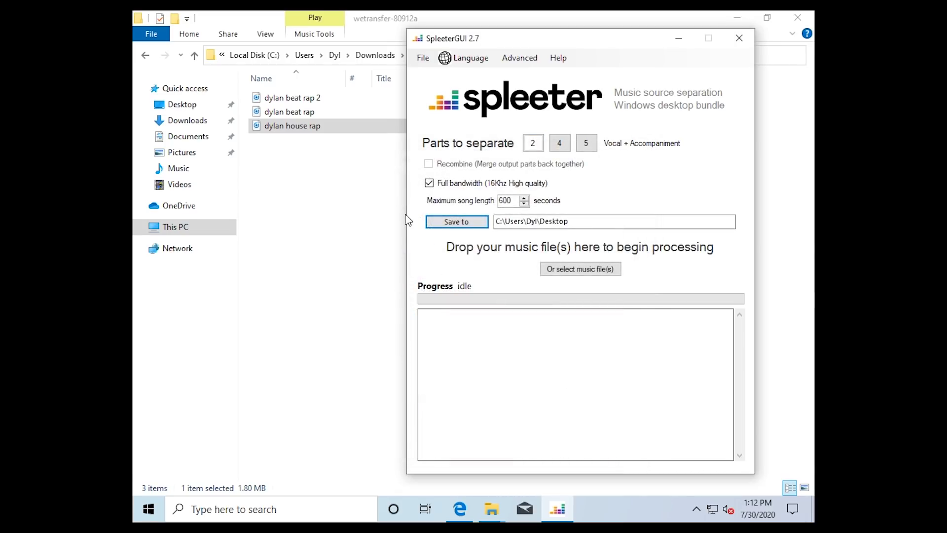
left_click_drag(282, 118, 554, 289)
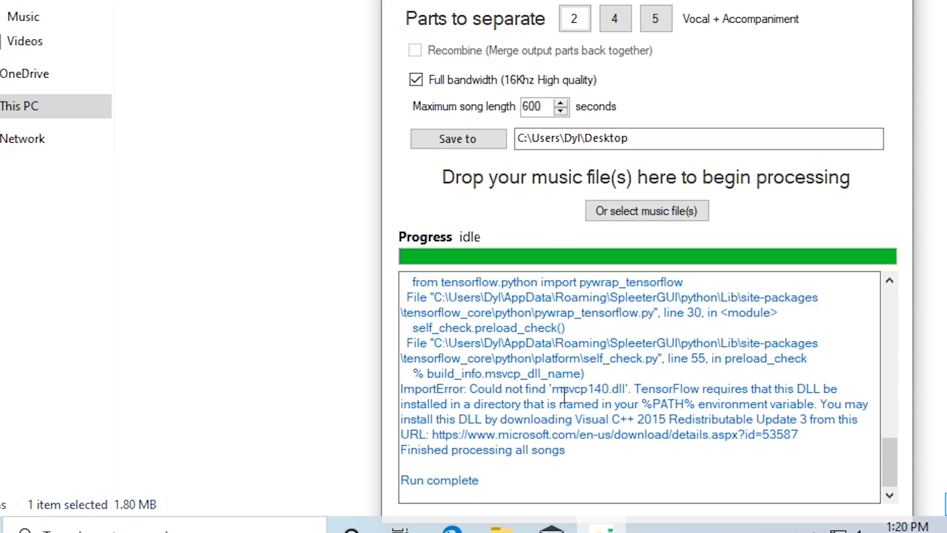
Highlight the msvcp140.dll, DLL and Visual C++ 2015 mentions in the error log.
double_click(594, 385)
left_click(625, 403)
double_click(472, 418)
left_click(566, 419)
left_click_drag(600, 419, 661, 419)
left_click(661, 420)
Copy the Microsoft download link from the SpleeterGUI error log.
left_click_drag(433, 435, 818, 434)
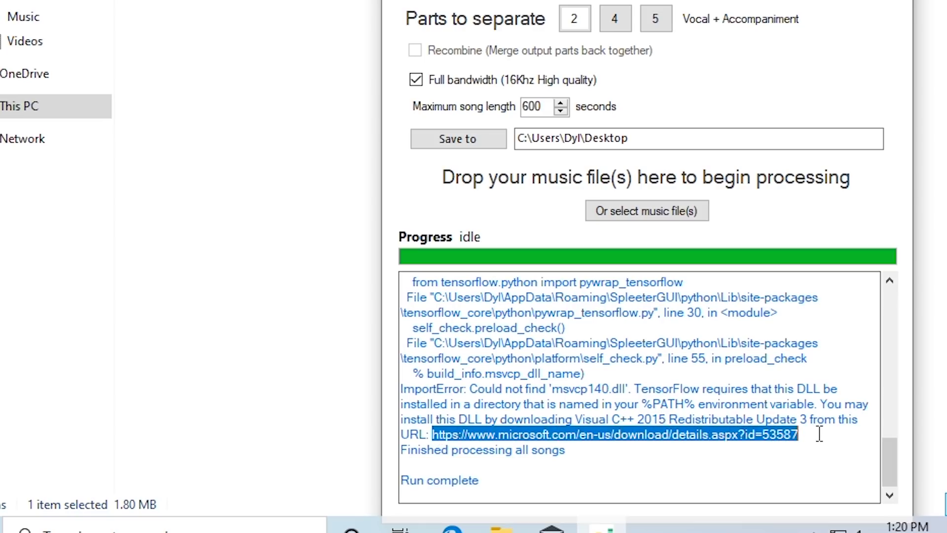
right_click(686, 434)
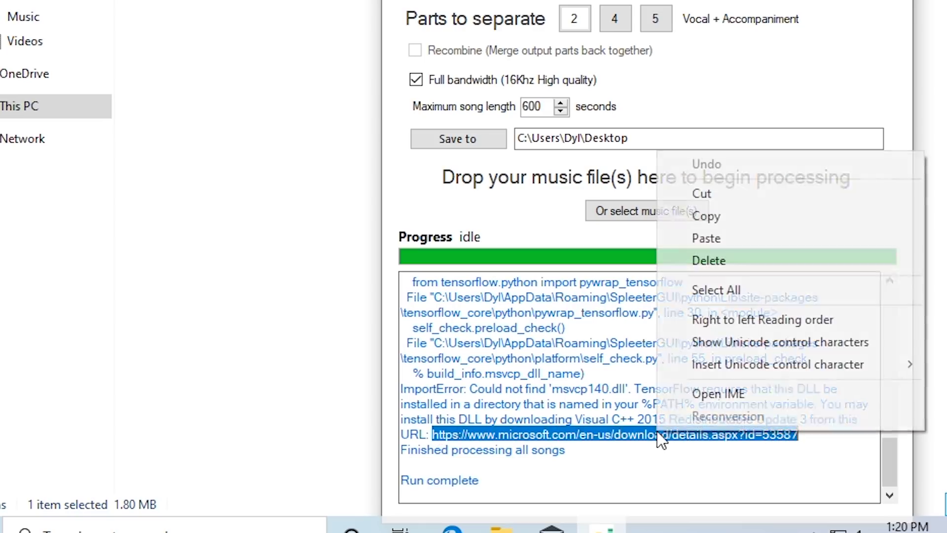
left_click(722, 215)
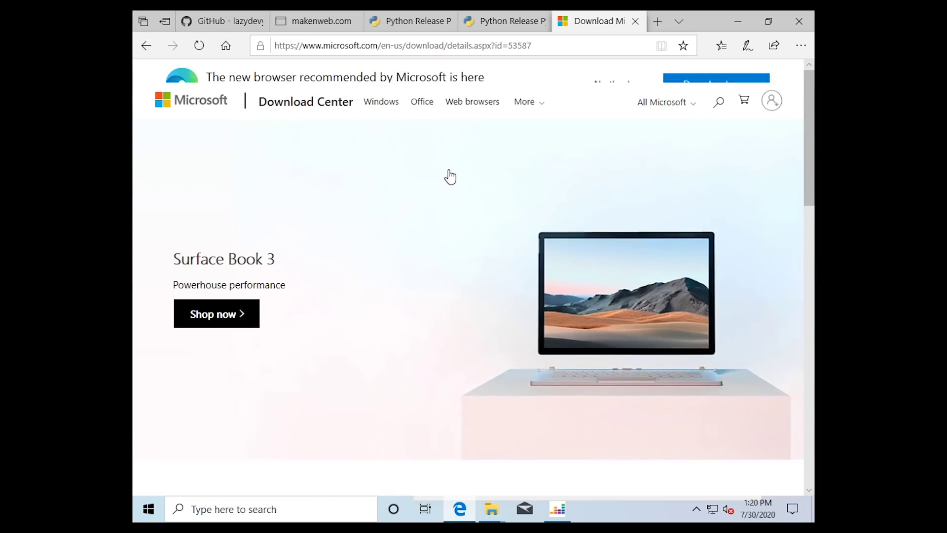
Download vc_redist.x64.exe from Microsoft Download Center and show it in the Downloads folder.
left_click(614, 85)
scroll(569, 245, "down", 5)
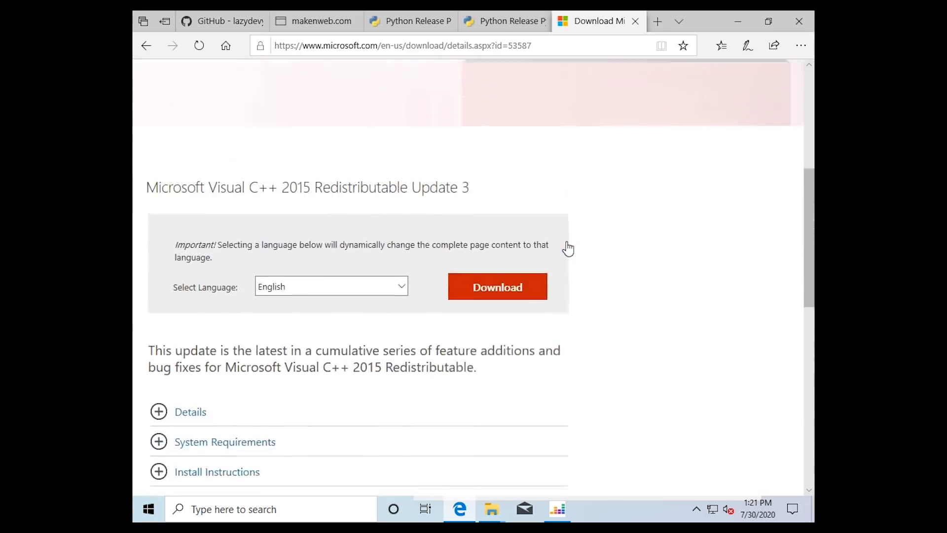
left_click(499, 281)
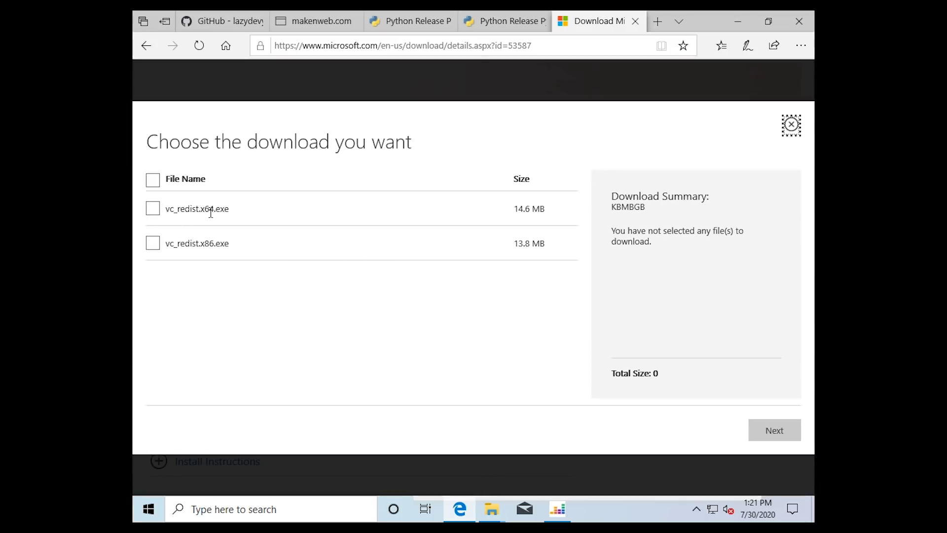
left_click(153, 209)
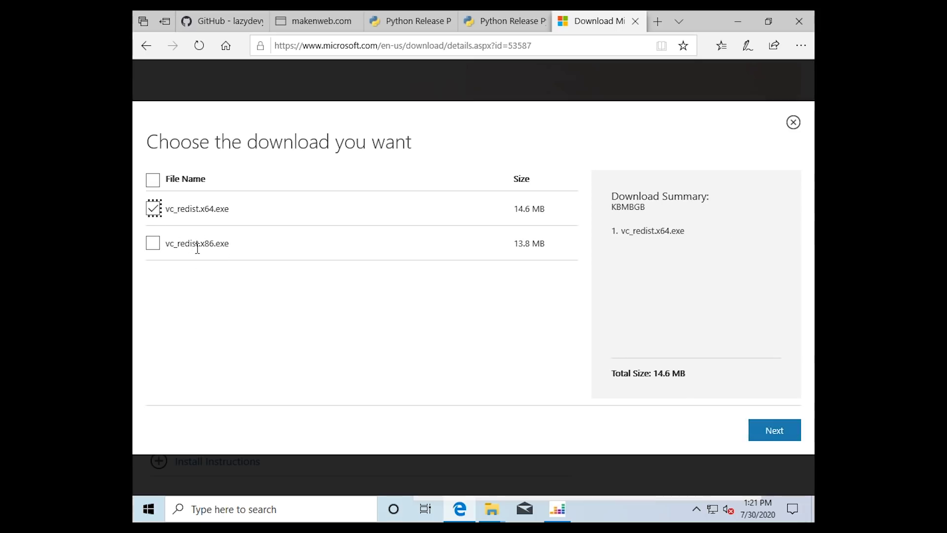
left_click(775, 430)
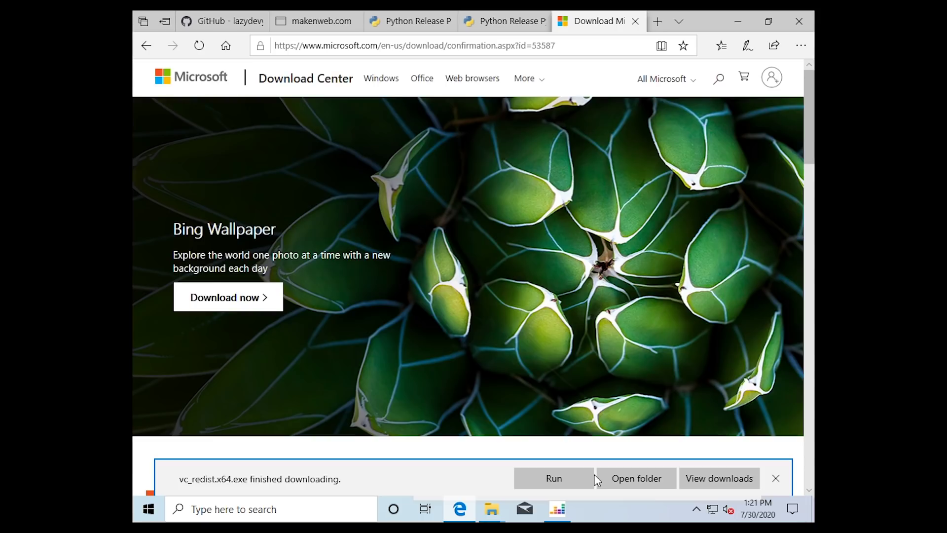
left_click(641, 479)
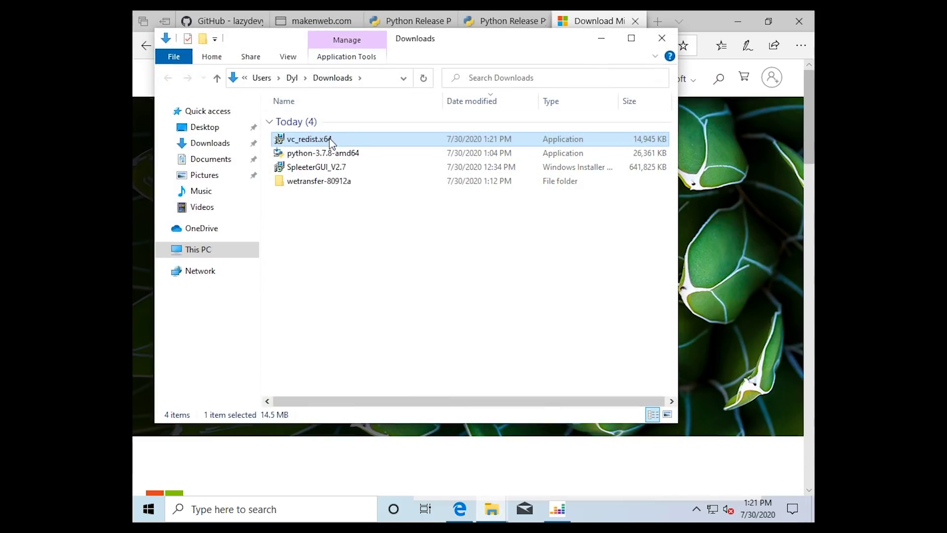
Run the vc_redist.x64 installer and close its Setup Successful message.
double_click(306, 143)
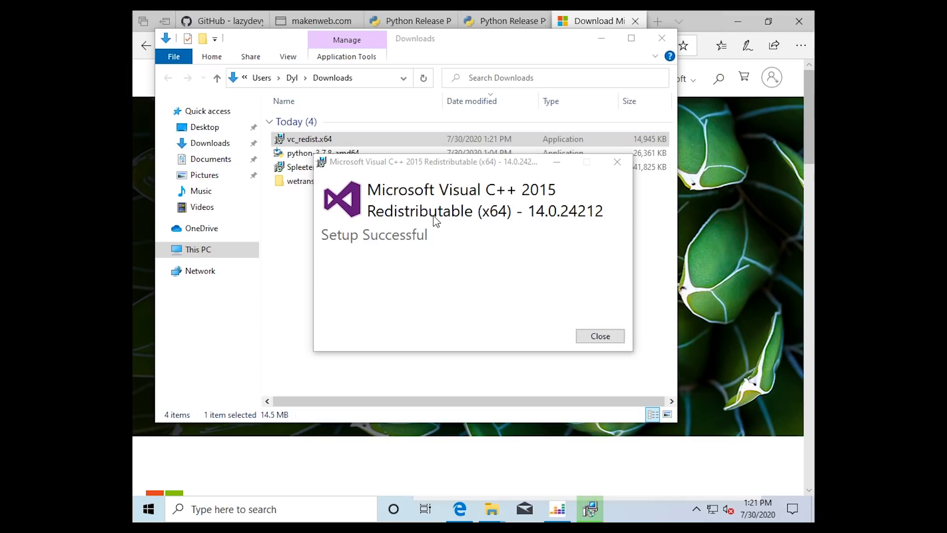
left_click(596, 336)
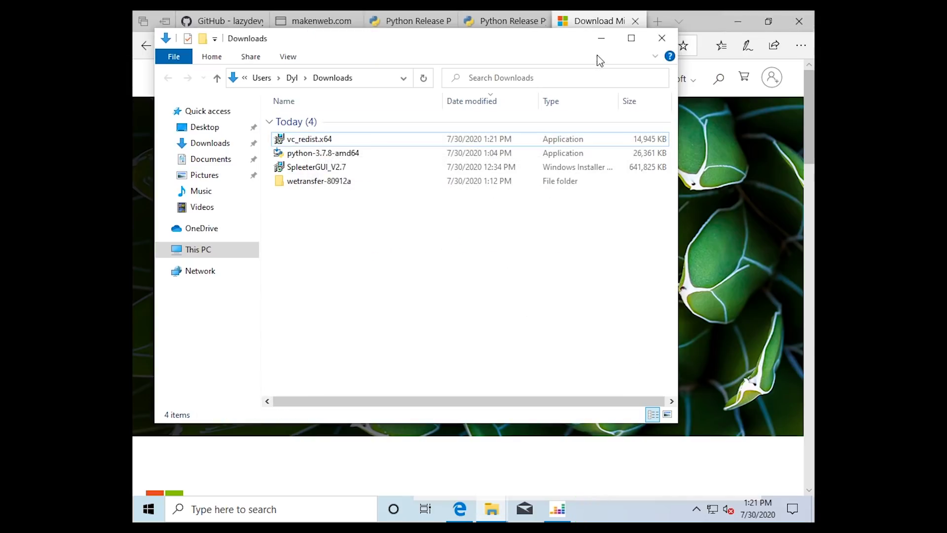
left_click(601, 39)
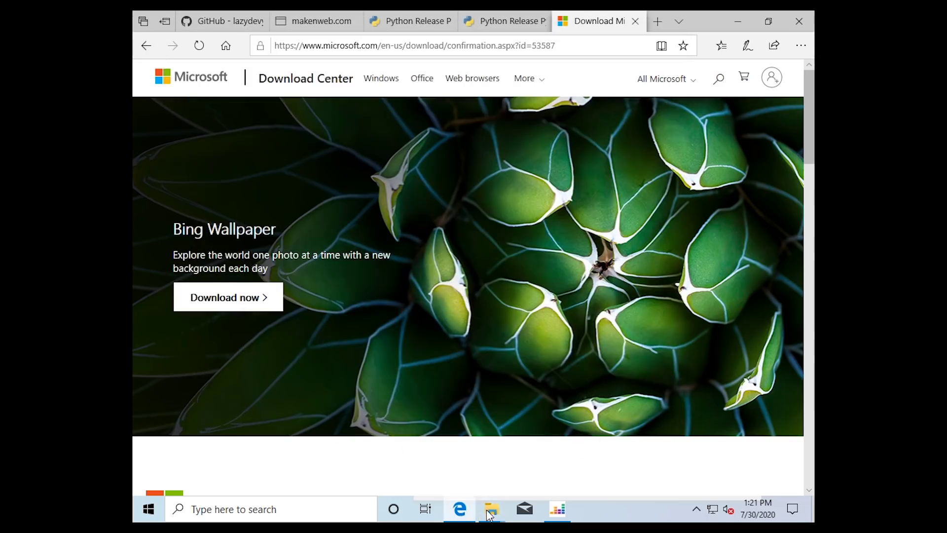
Split dylan house rap in SpleeterGUI and open its Desktop output folder with both stems selected.
left_click(738, 21)
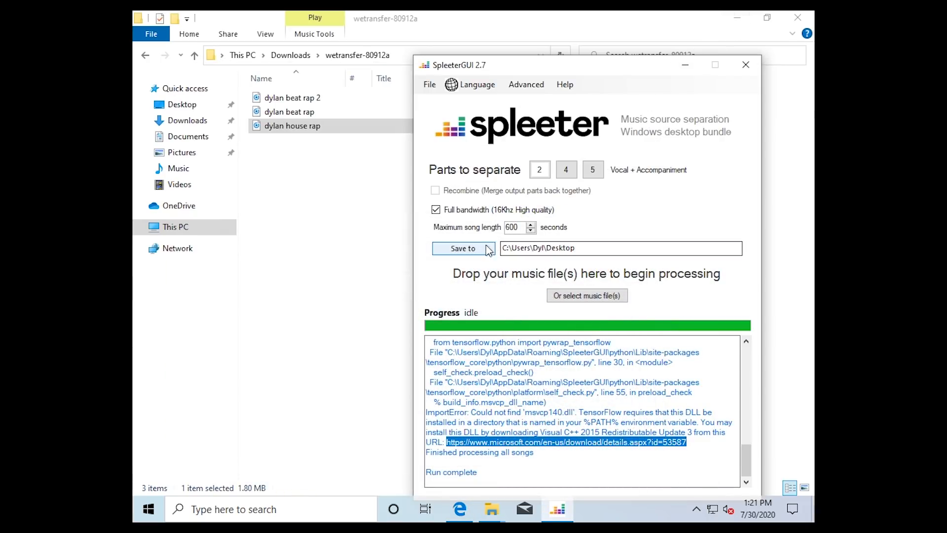
left_click_drag(318, 126, 539, 274)
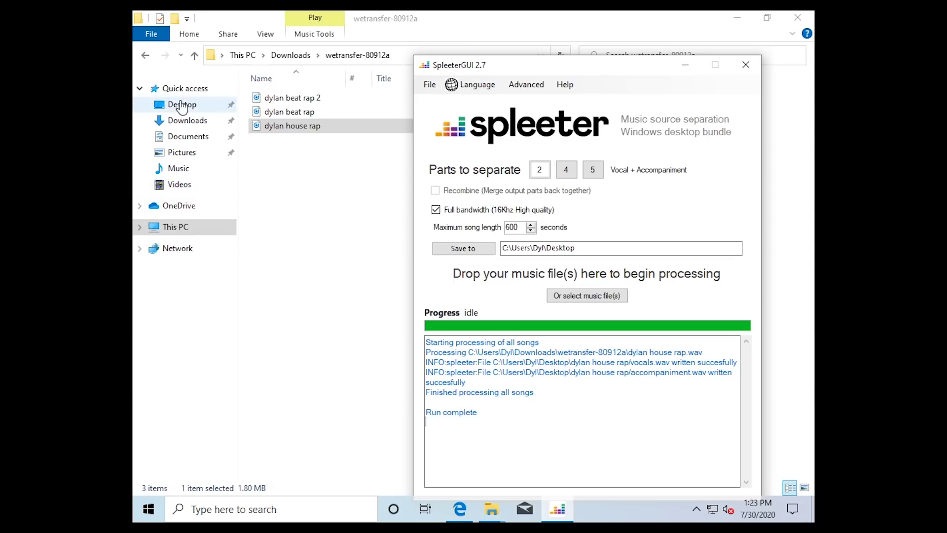
left_click(185, 103)
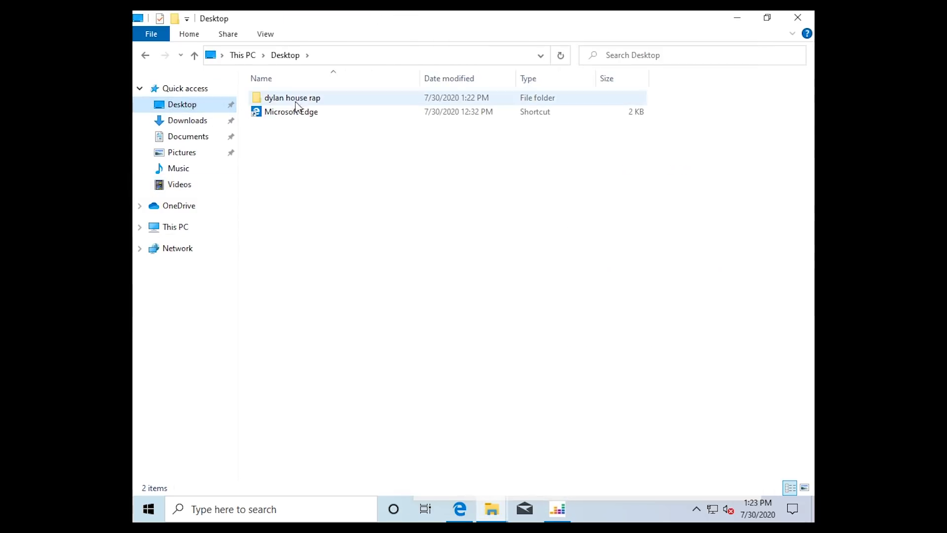
double_click(290, 103)
key("ctrl+a")
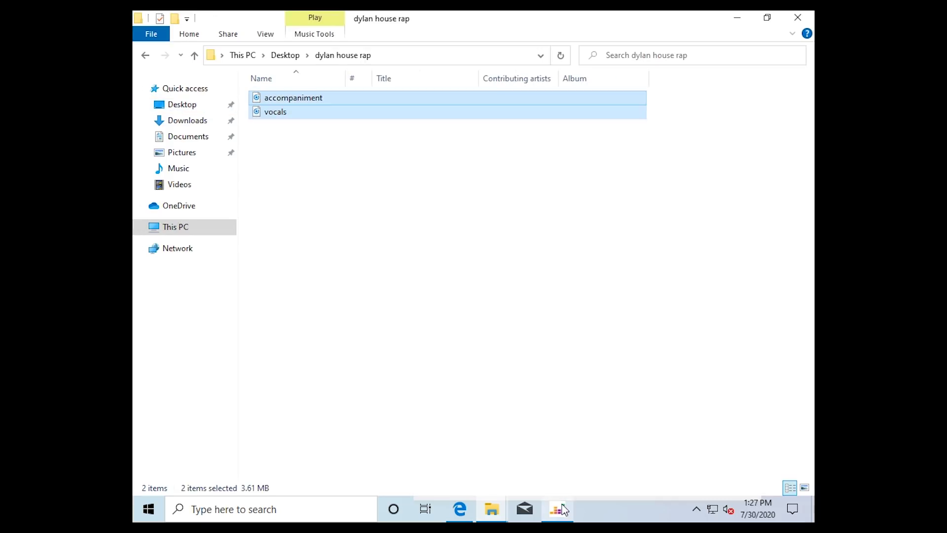
Bring SpleeterGUI forward, nudge it up-left, and review the finished run's log.
left_click(558, 509)
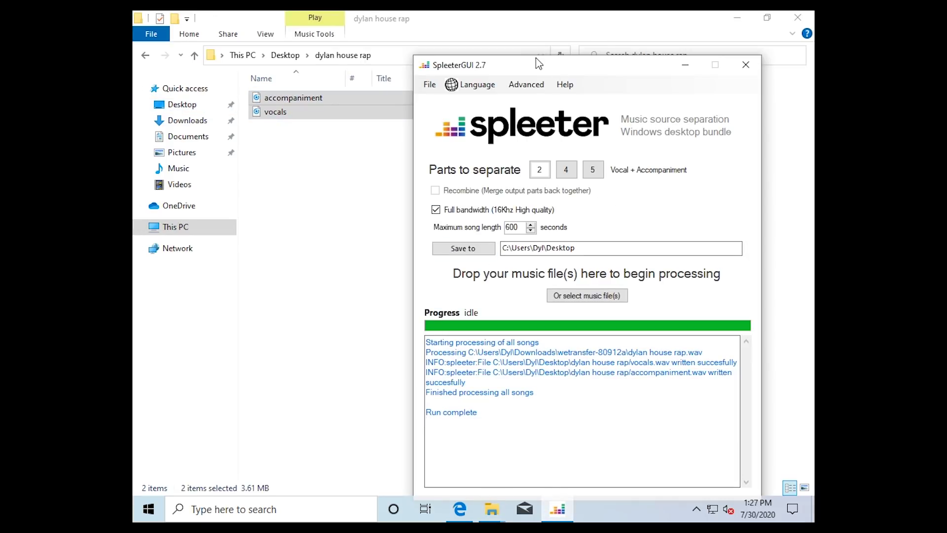
left_click_drag(537, 64, 520, 43)
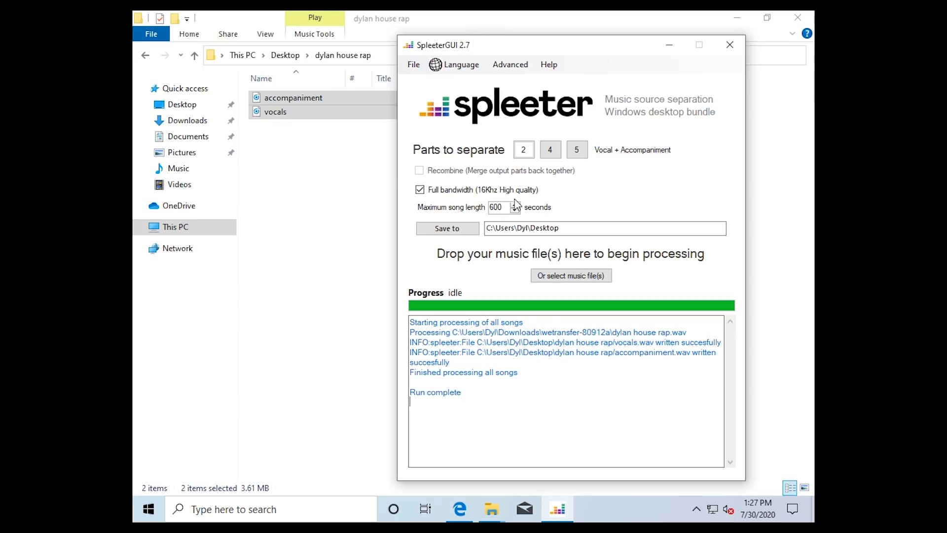
left_click_drag(515, 392, 411, 332)
left_click(525, 363)
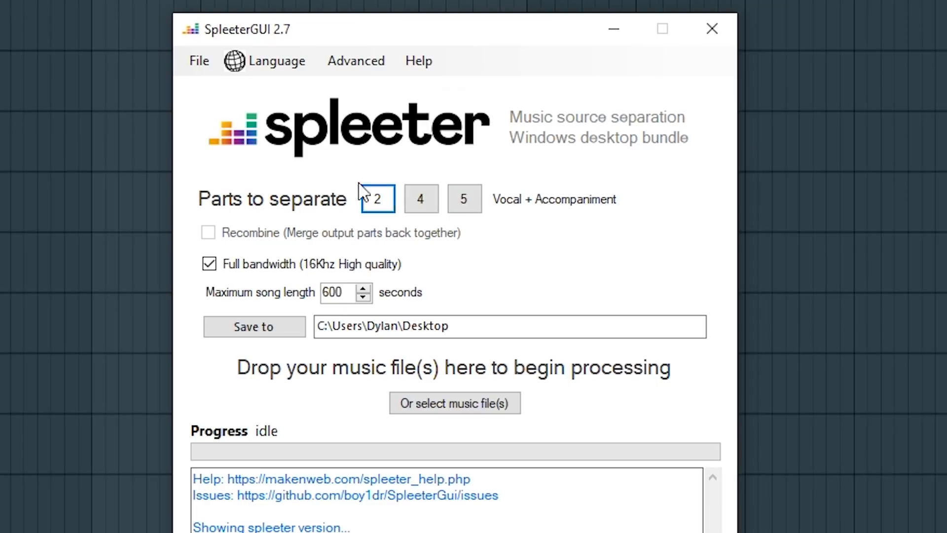
Compare the 4- and 5-part options, then split dylan beat rap 2 into 2 stems at full bandwidth.
left_click(422, 199)
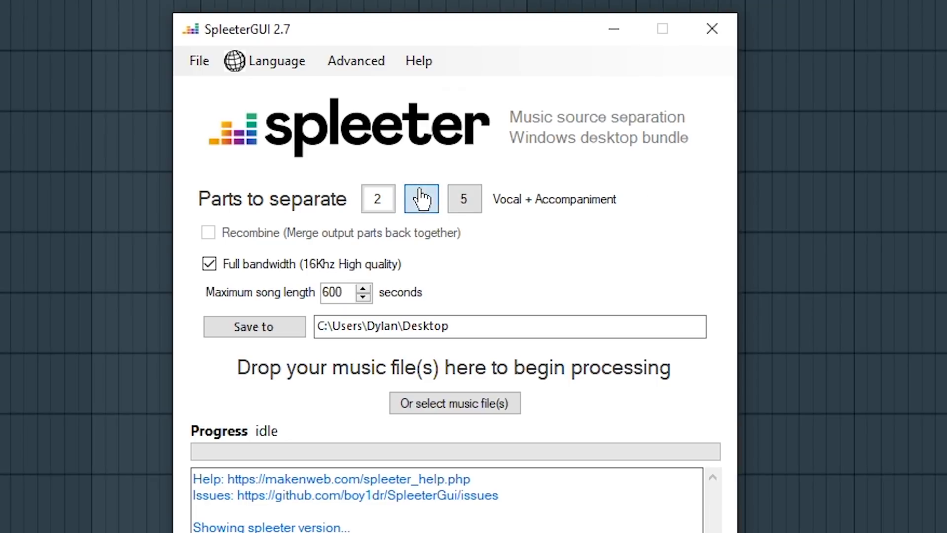
left_click(389, 204)
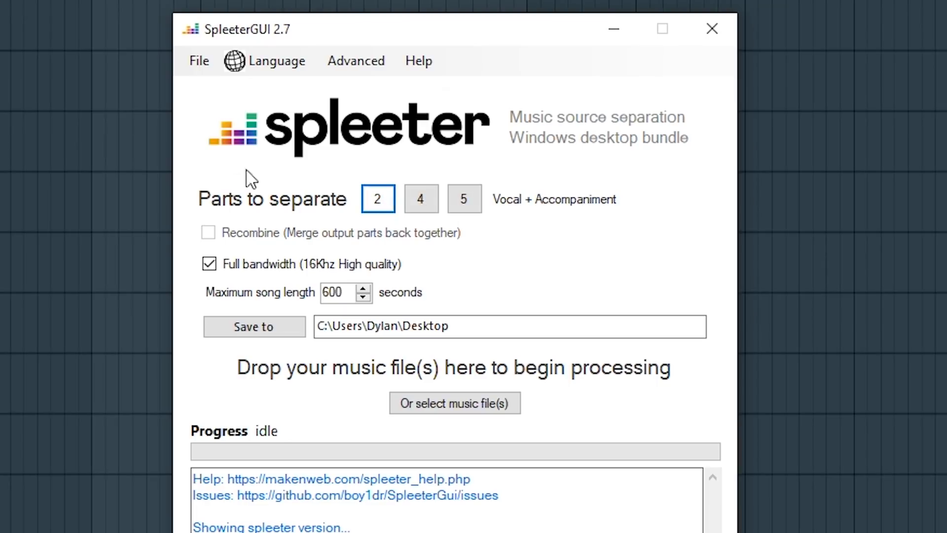
left_click(421, 203)
left_click(462, 201)
left_click(380, 205)
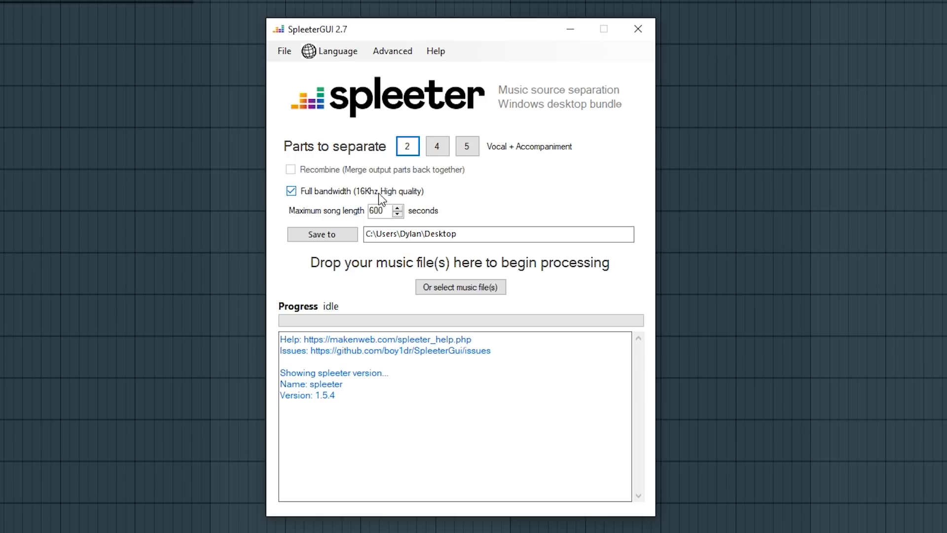
left_click(292, 193)
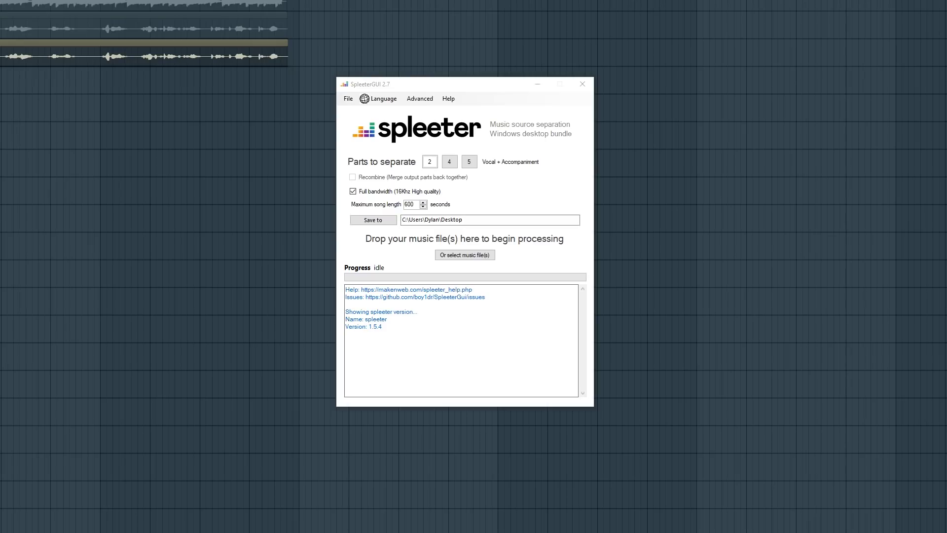
left_click_drag(691, 238, 416, 242)
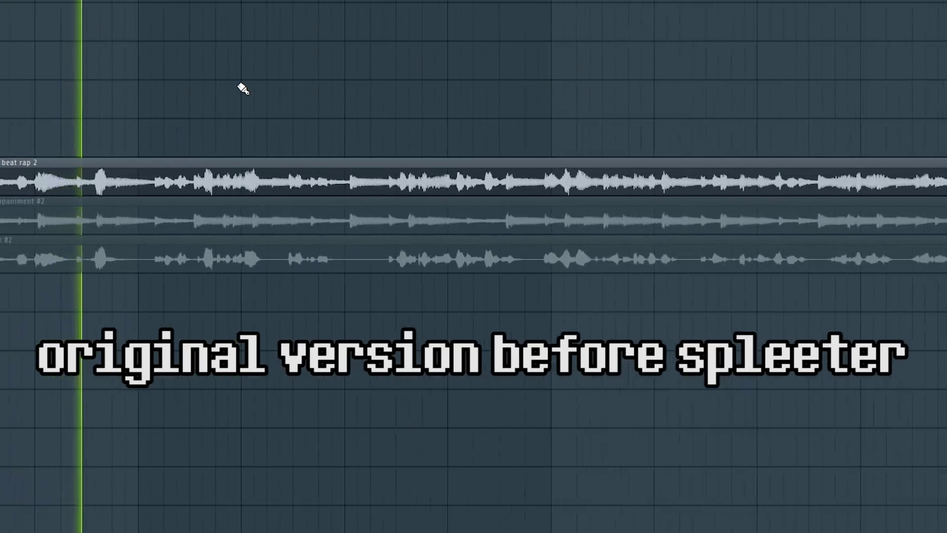
scroll(296, 129, "down", 2)
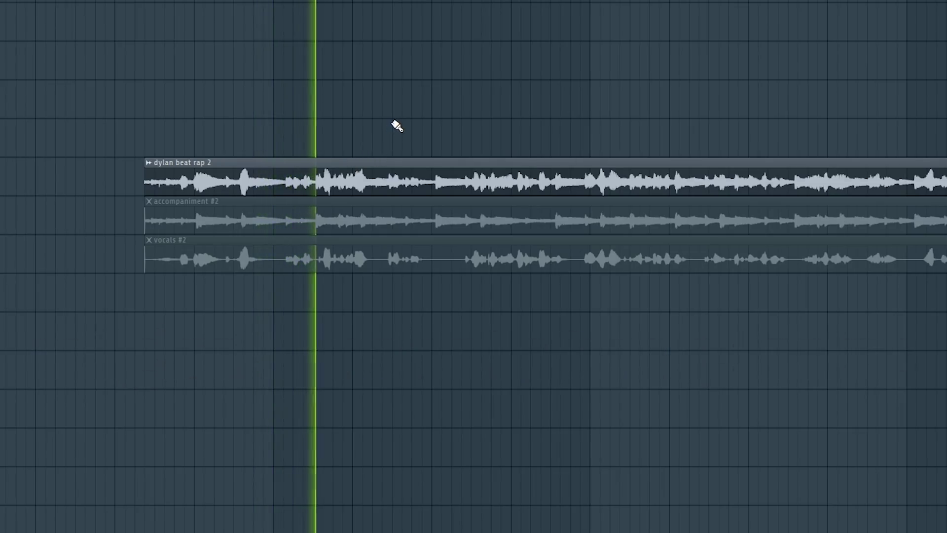
scroll(397, 126, "down", 2)
scroll(523, 92, "up", 2)
scroll(402, 97, "up", 1)
scroll(395, 94, "down", 2)
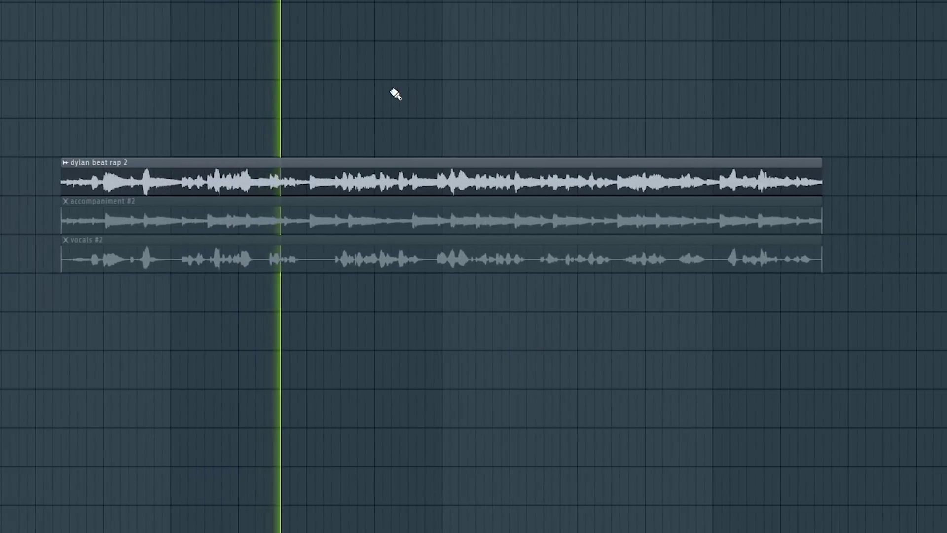
scroll(394, 94, "down", 1)
scroll(415, 90, "down", 2)
scroll(481, 88, "up", 4)
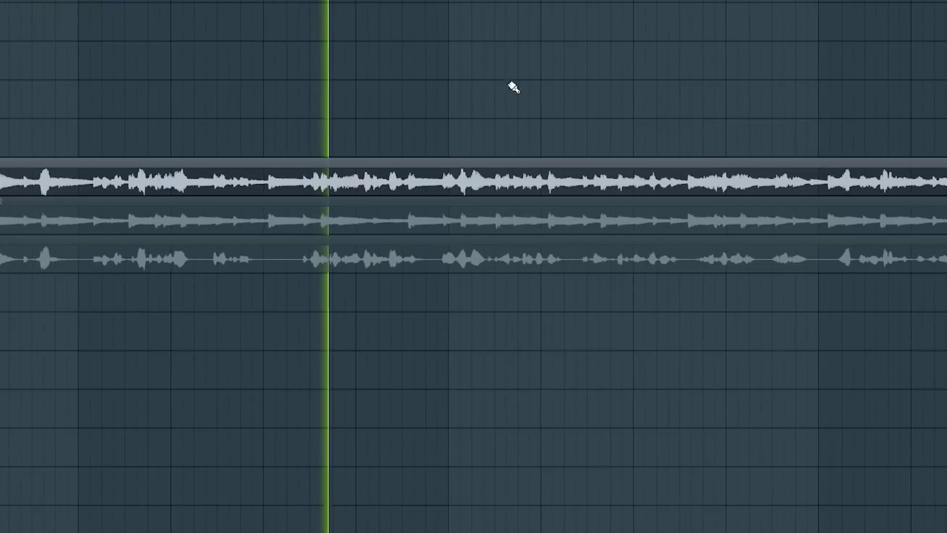
scroll(444, 93, "down", 1)
scroll(384, 99, "down", 2)
scroll(370, 93, "up", 2)
scroll(503, 104, "up", 1)
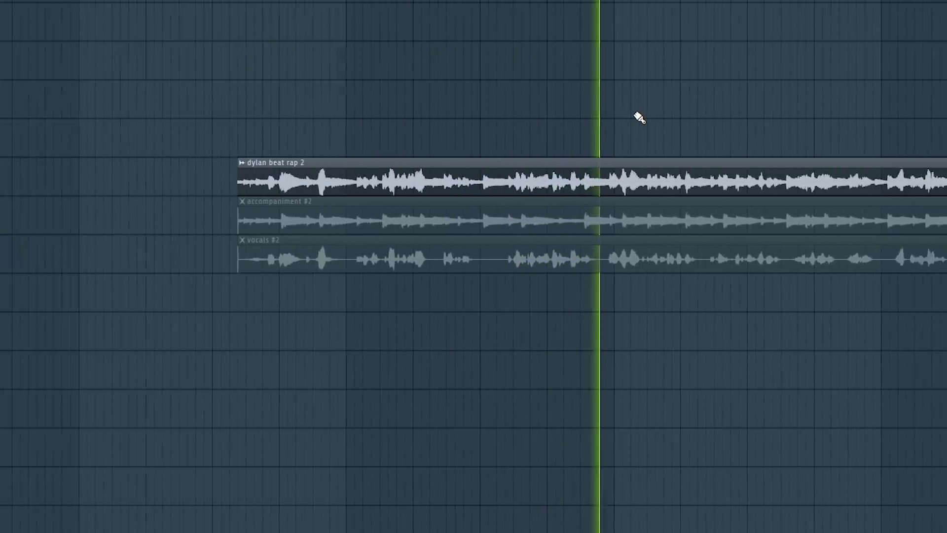
scroll(654, 120, "down", 1)
scroll(596, 123, "right", 3)
scroll(527, 122, "down", 1)
scroll(593, 112, "up", 1)
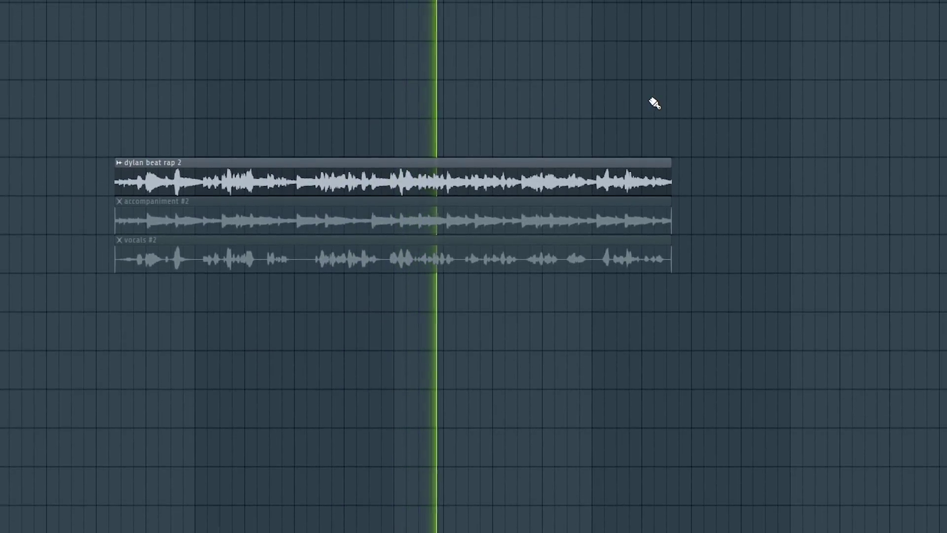
scroll(655, 104, "down", 1)
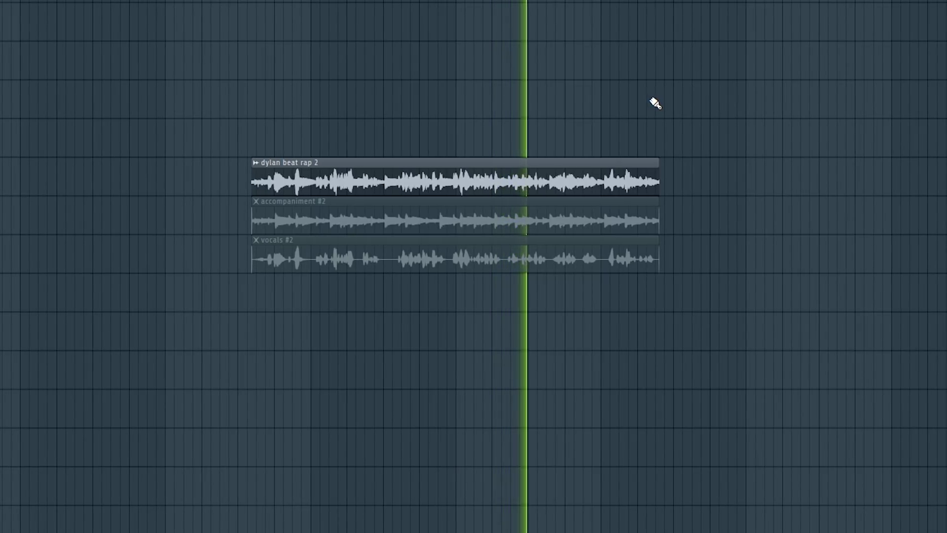
scroll(644, 102, "up", 2)
scroll(626, 99, "down", 2)
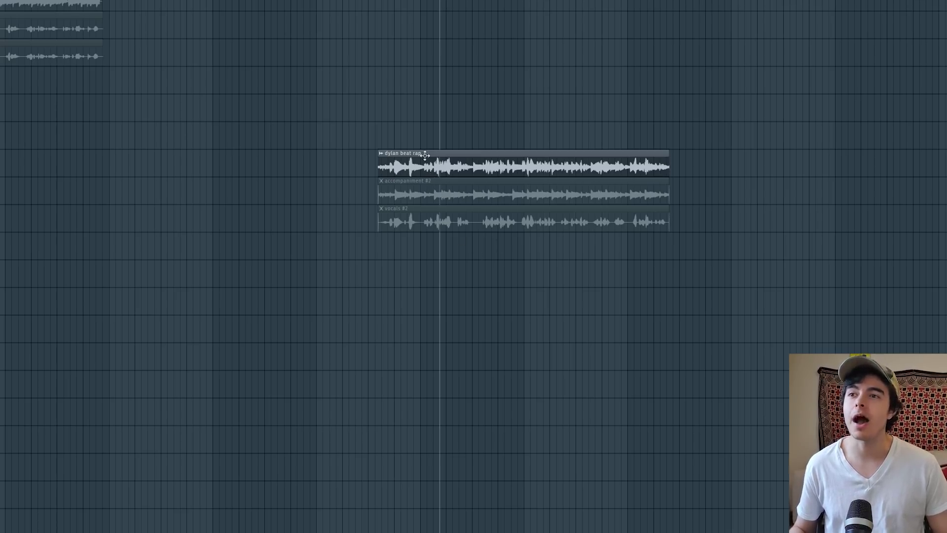
scroll(461, 181, "up", 2)
scroll(459, 152, "down", 2)
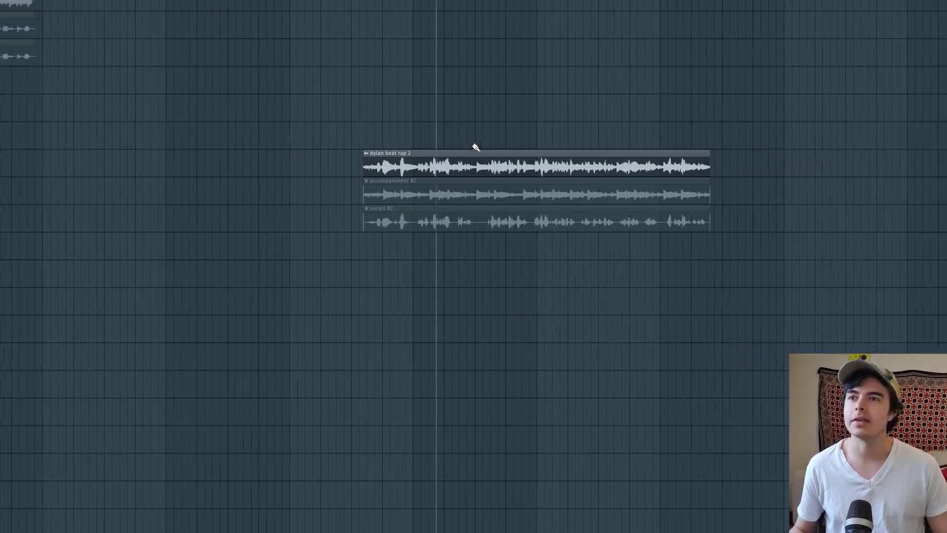
scroll(485, 141, "up", 2)
scroll(439, 147, "right", 2)
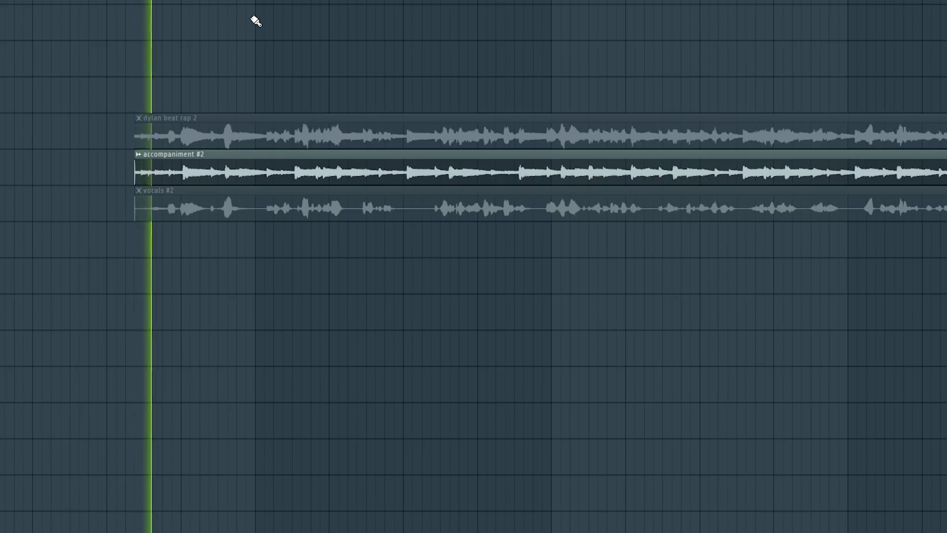
scroll(95, 100, "right", 2)
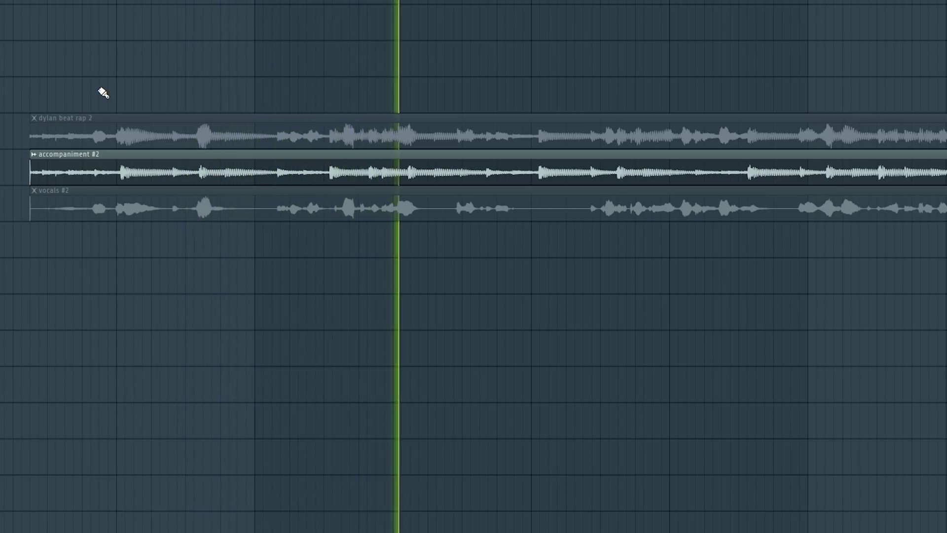
scroll(101, 94, "down", 3)
scroll(460, 129, "up", 2)
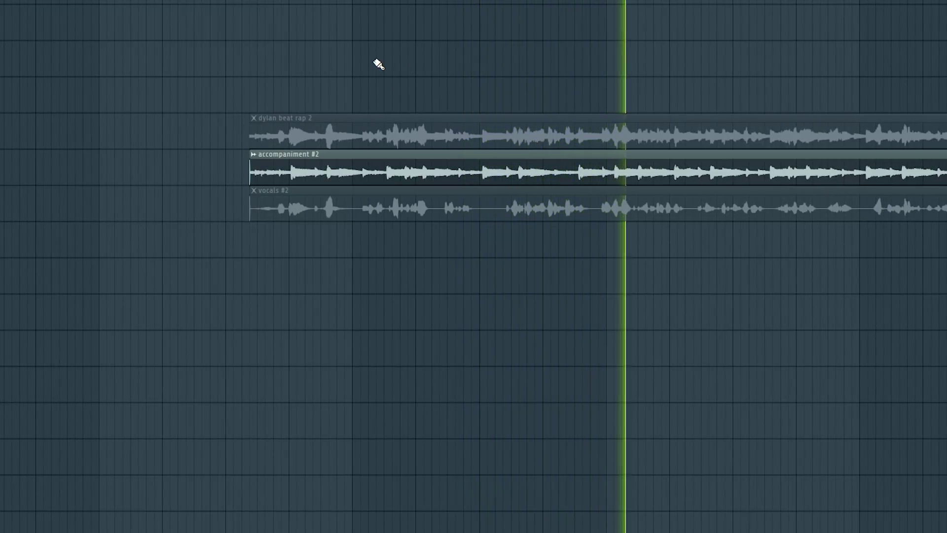
Stop the dylan beat rap 2 playback and return to the clip start.
key("space")
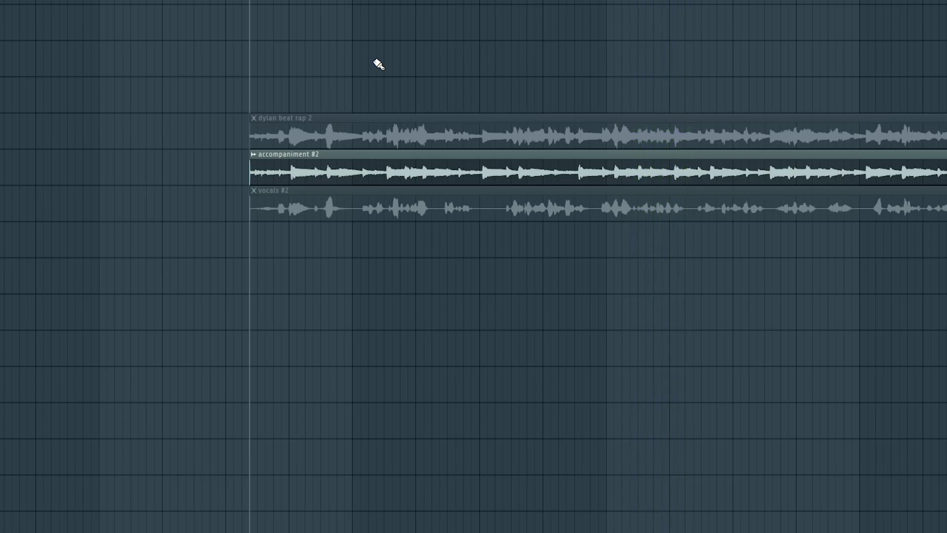
scroll(380, 74, "down", 3)
scroll(311, 187, "up", 3)
scroll(284, 196, "down", 2)
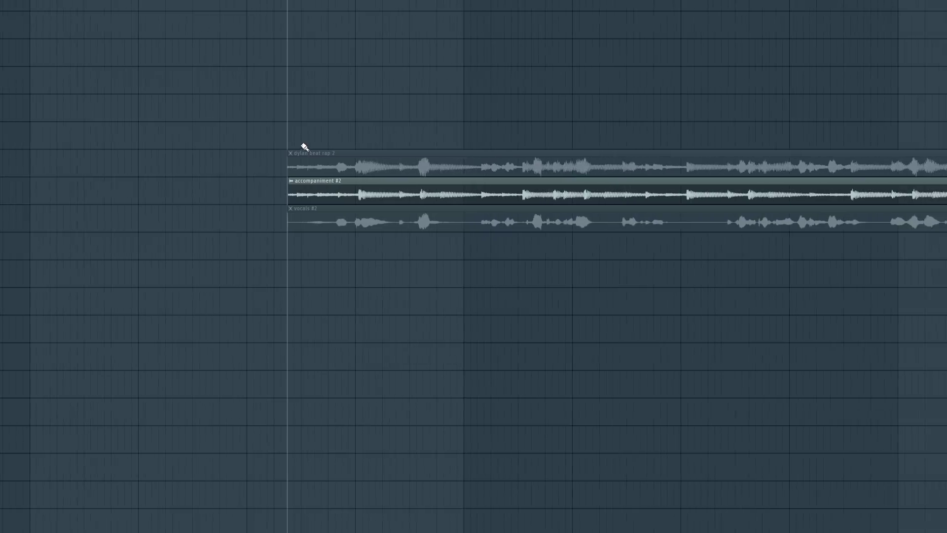
scroll(454, 45, "down", 2)
scroll(442, 70, "up", 2)
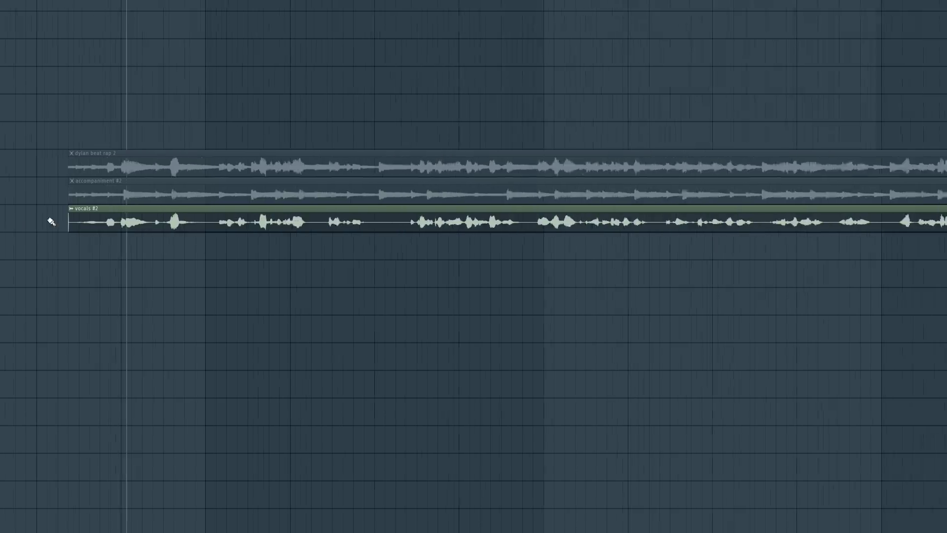
scroll(96, 7, "up", 2)
Solo the vocals #2 stem and play it.
key("space")
scroll(148, 23, "down", 2)
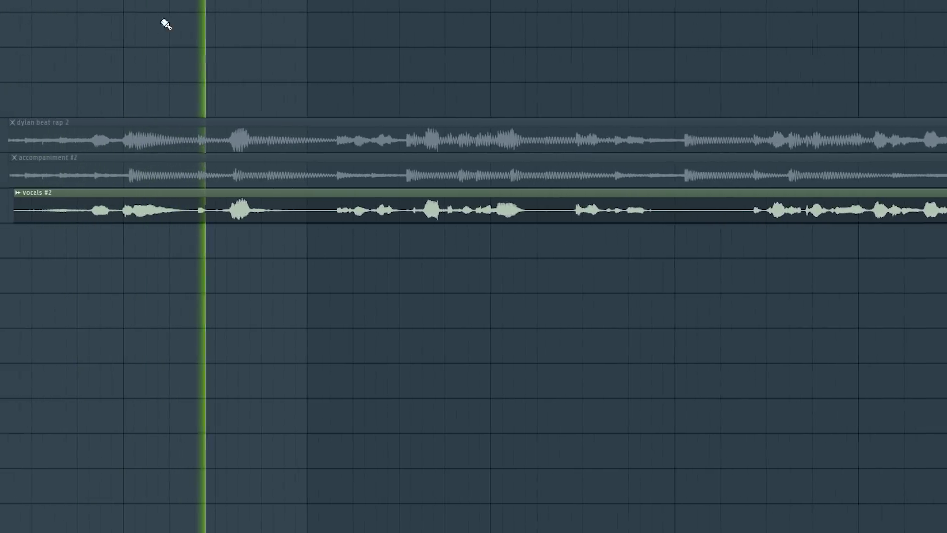
scroll(249, 25, "down", 1)
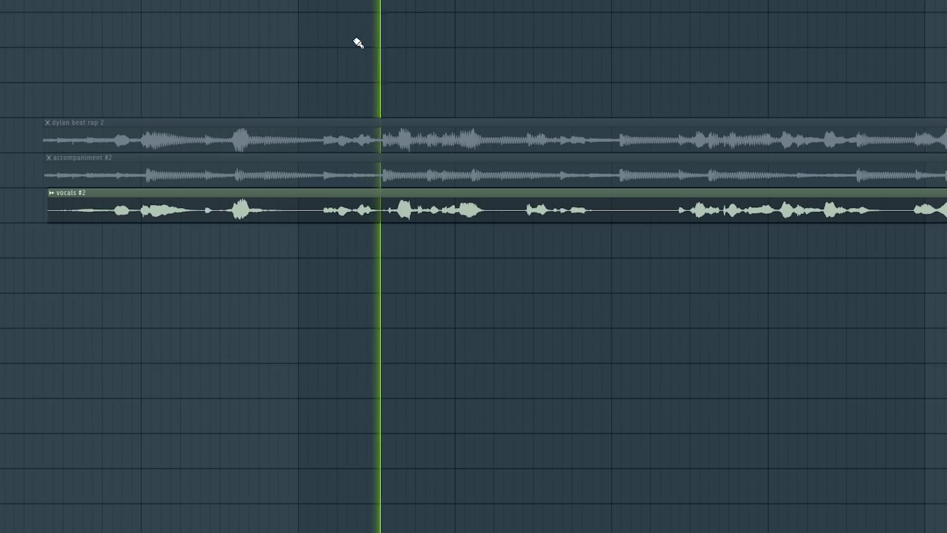
scroll(275, 51, "right", 2)
scroll(278, 51, "down", 2)
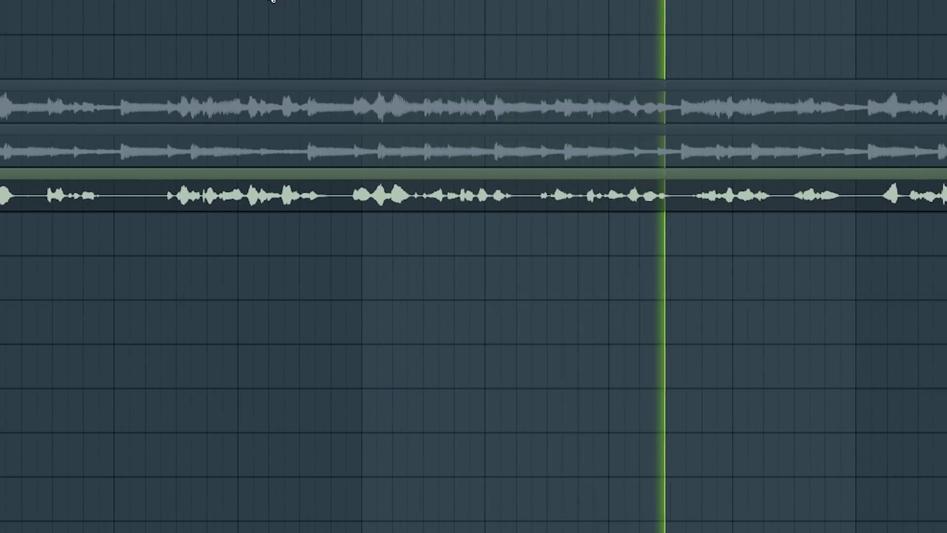
scroll(563, 10, "down", 3)
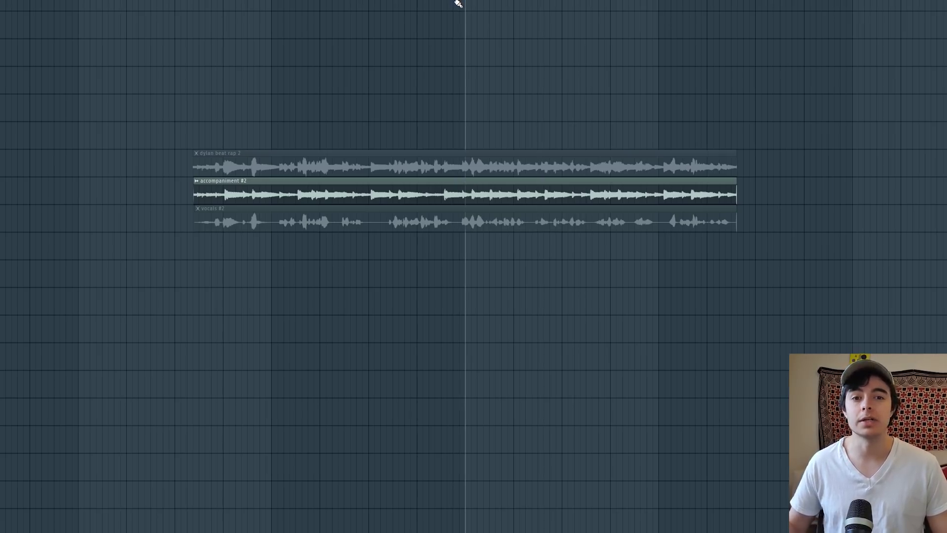
Solo the vocals #2 clip, then switch the solo to vocals #3.
left_click(439, 210)
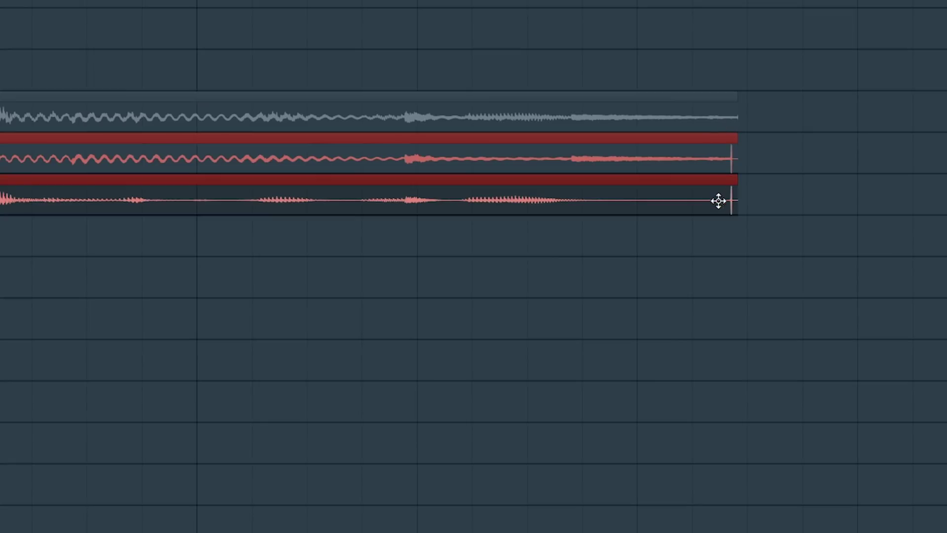
left_click(738, 211)
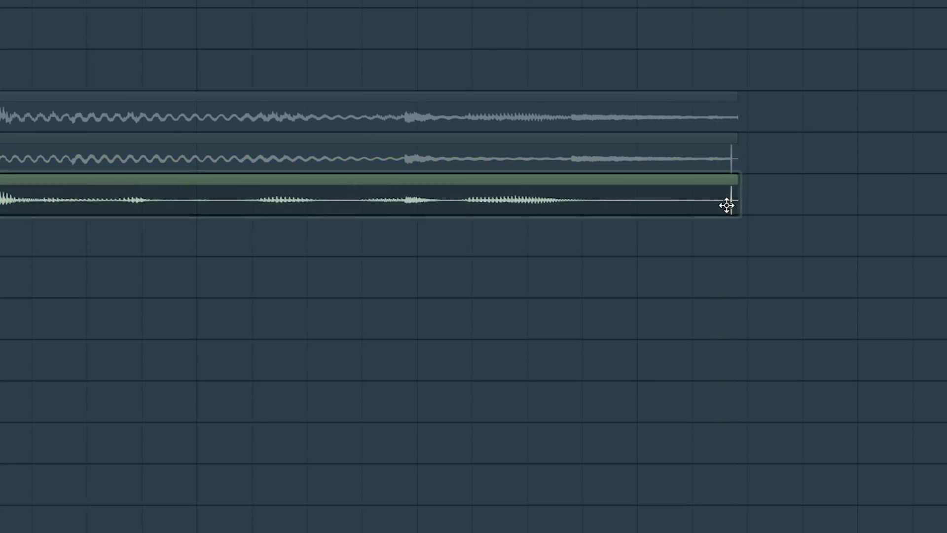
scroll(728, 202, "down", 2)
scroll(727, 205, "down", 3)
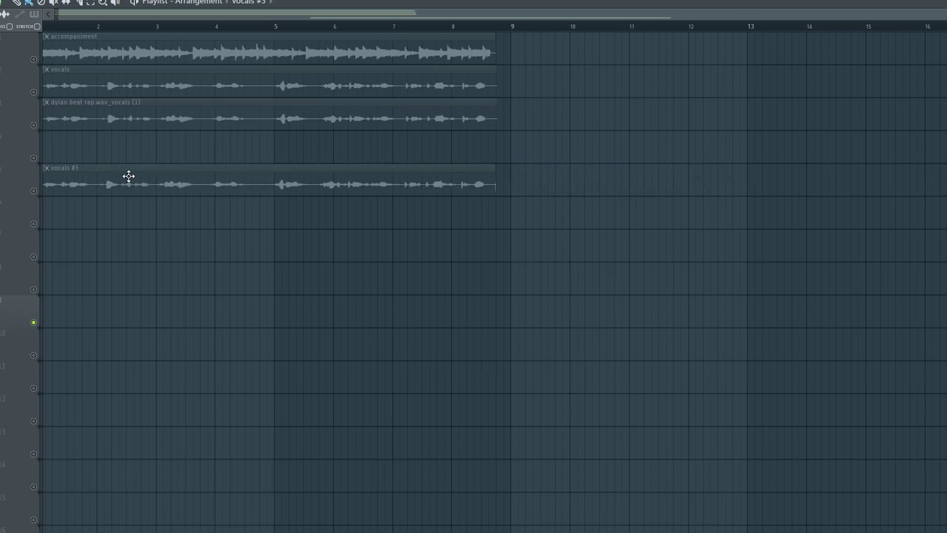
scroll(82, 166, "up", 5, "ctrl")
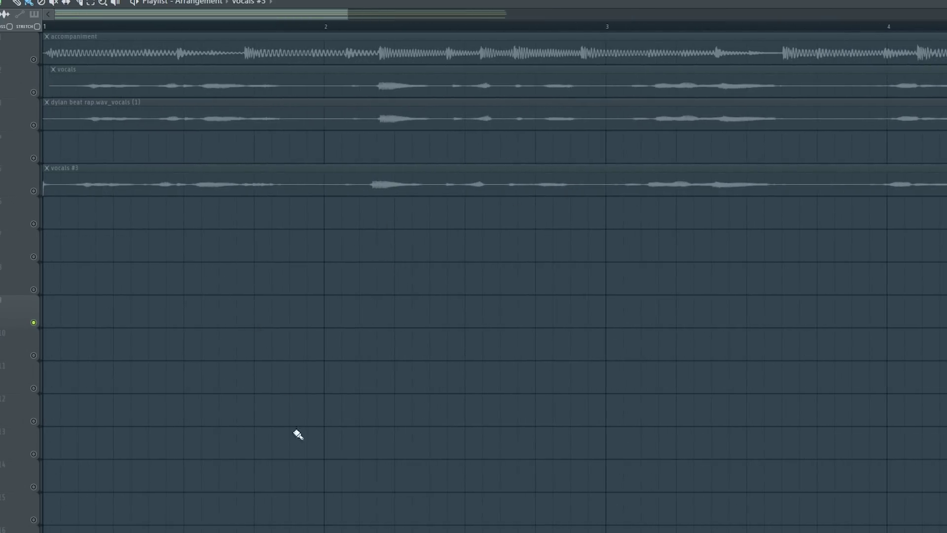
left_click(58, 178)
scroll(133, 190, "down", 4, "ctrl")
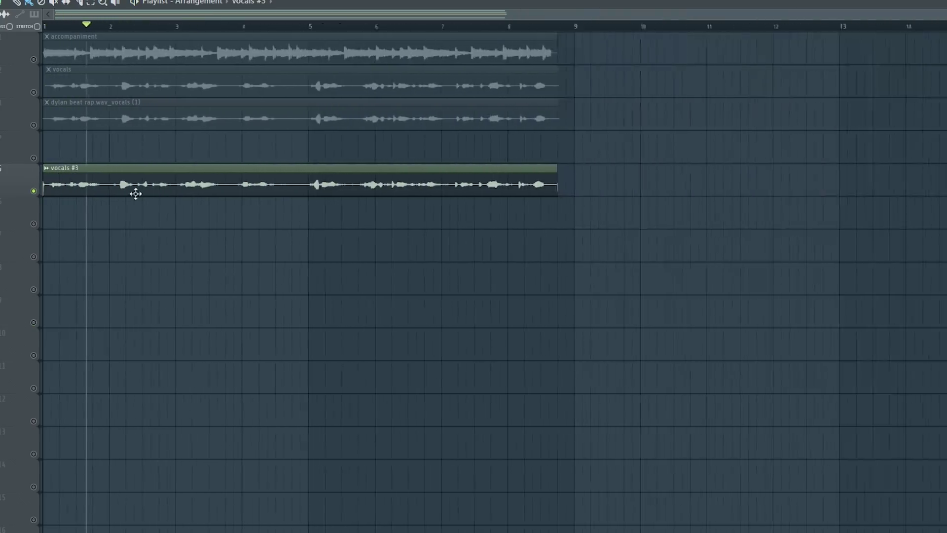
scroll(521, 190, "up", 2, "ctrl")
scroll(521, 190, "up", 3, "ctrl")
scroll(52, 213, "down", 3, "ctrl")
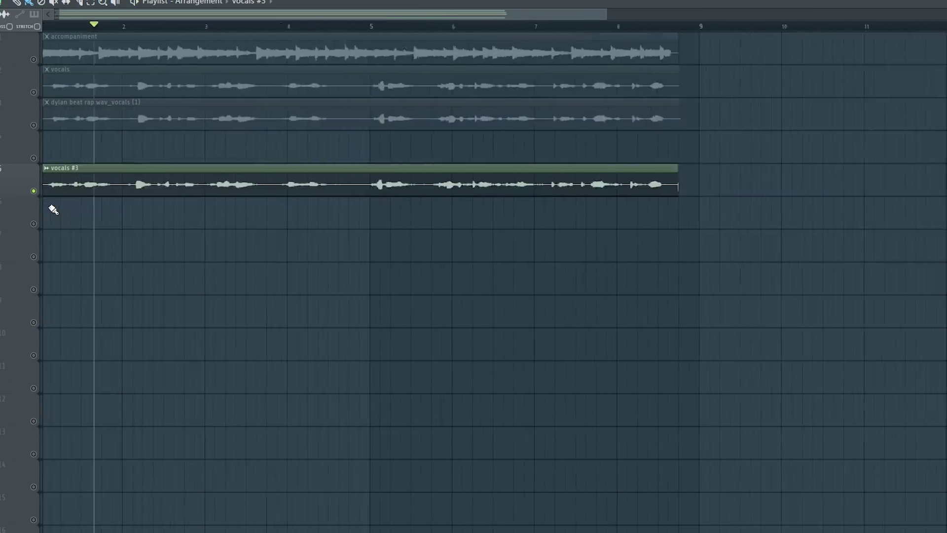
scroll(399, 244, "up", 1, "ctrl")
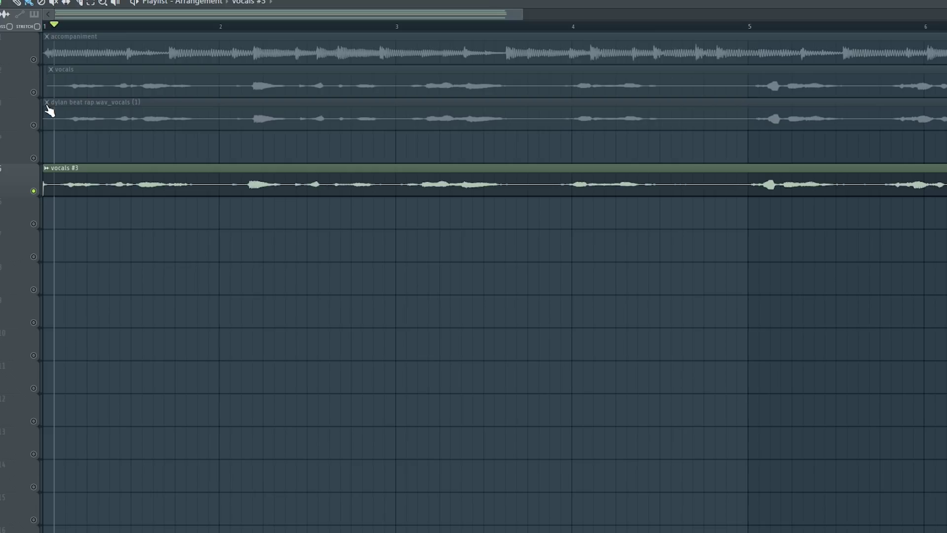
scroll(52, 88, "up", 2, "ctrl")
scroll(59, 45, "up", 1, "ctrl")
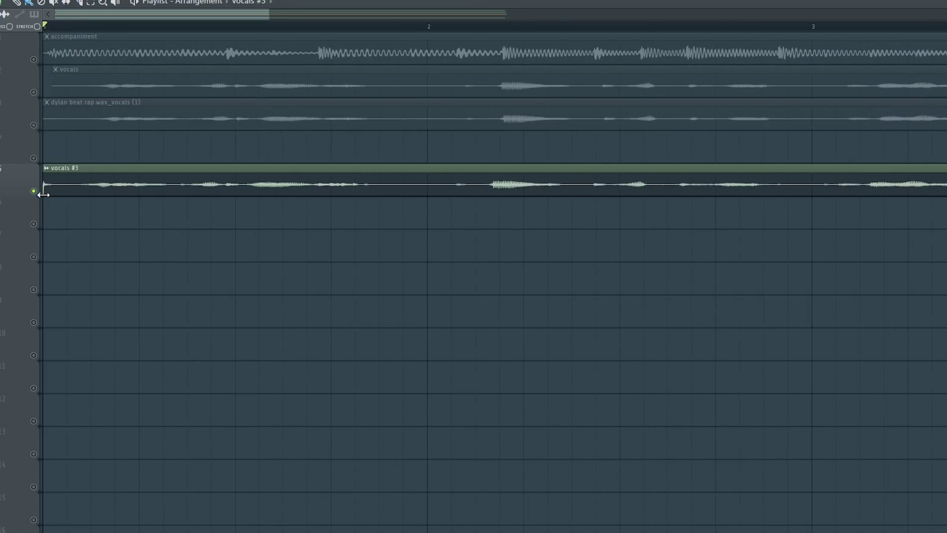
scroll(118, 127, "down", 2, "ctrl")
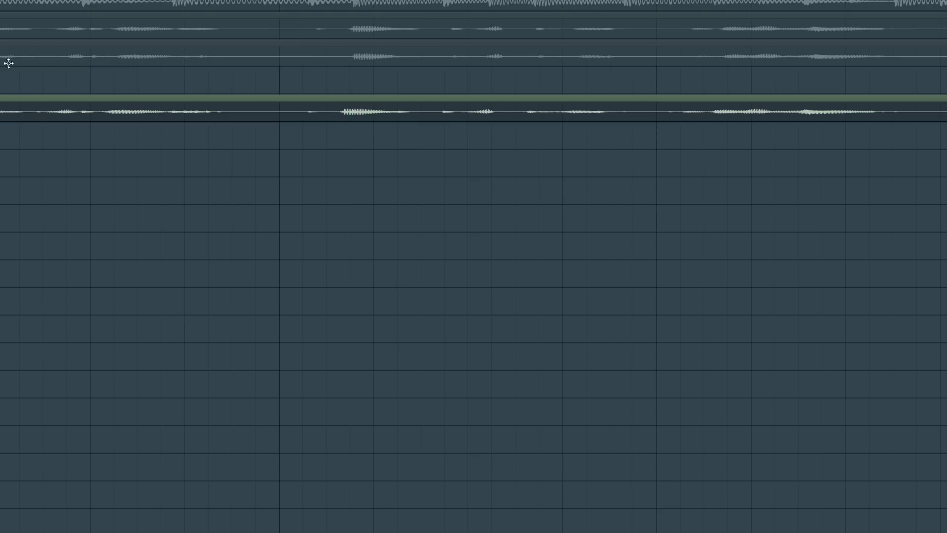
Compare the dylan beat rap vocals and vocals #3 clips soloed, replaying from an earlier bar.
left_click(35, 123)
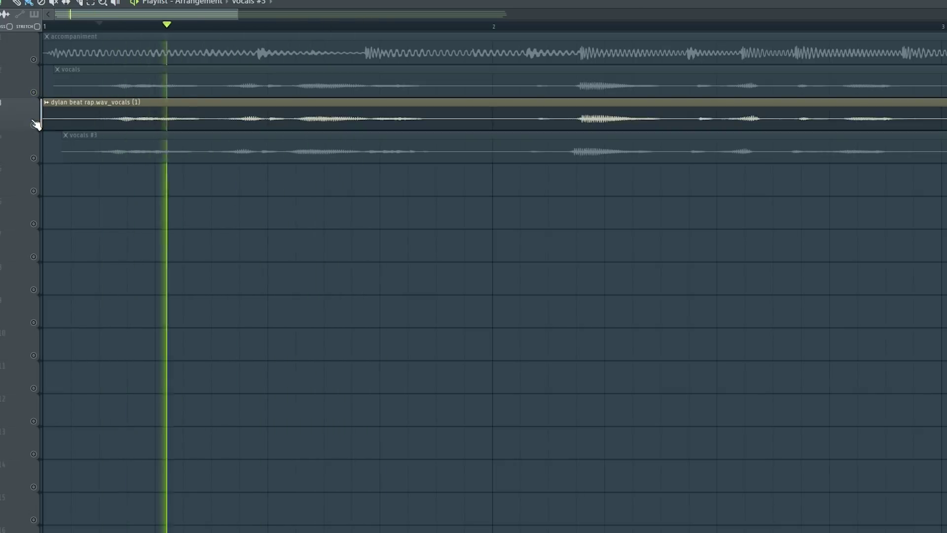
left_click(35, 157)
scroll(338, 174, "down", 1, "ctrl")
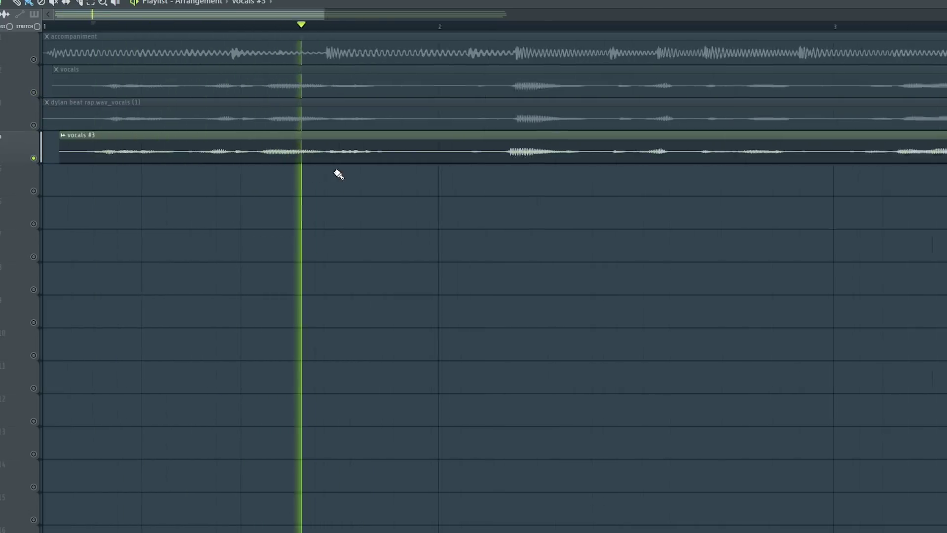
scroll(339, 174, "down", 1, "ctrl")
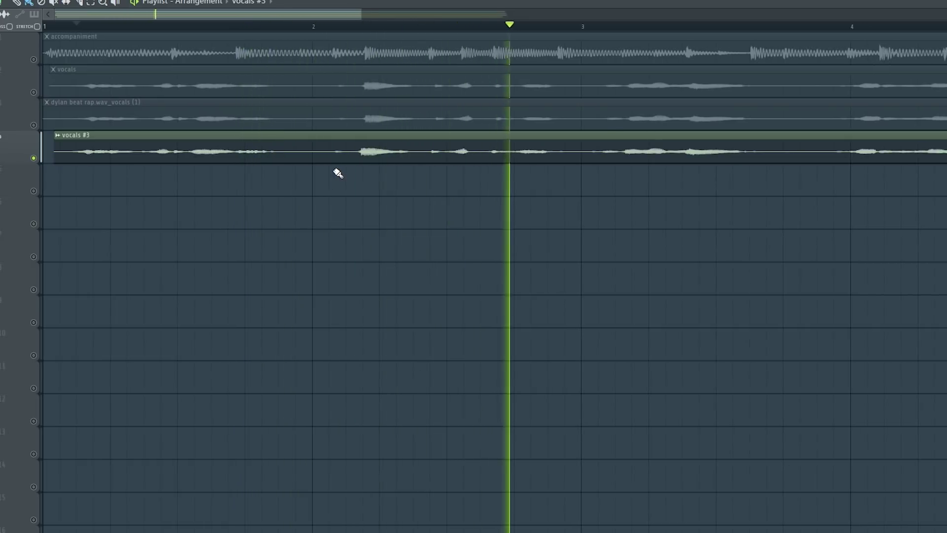
key("space")
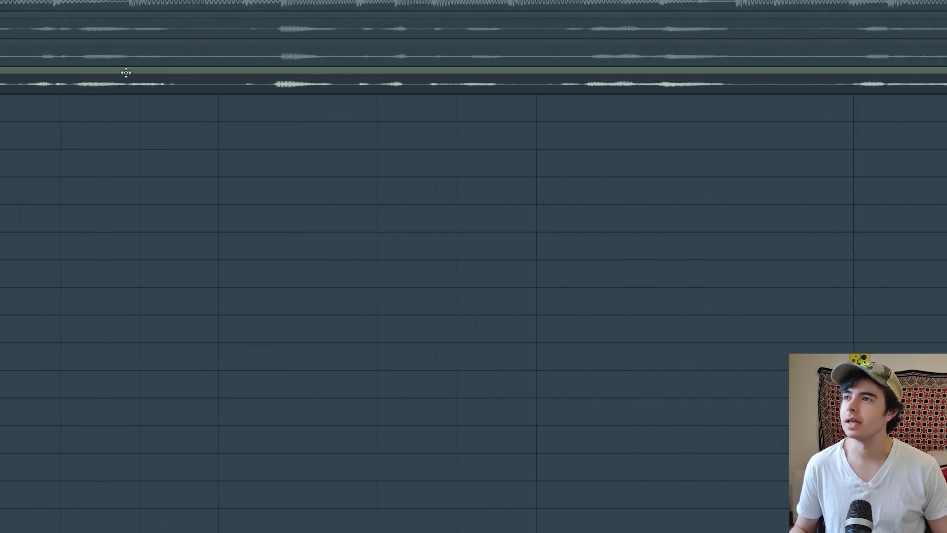
scroll(148, 104, "down", 1, "ctrl")
scroll(168, 136, "up", 1, "ctrl")
scroll(190, 168, "up", 1, "ctrl")
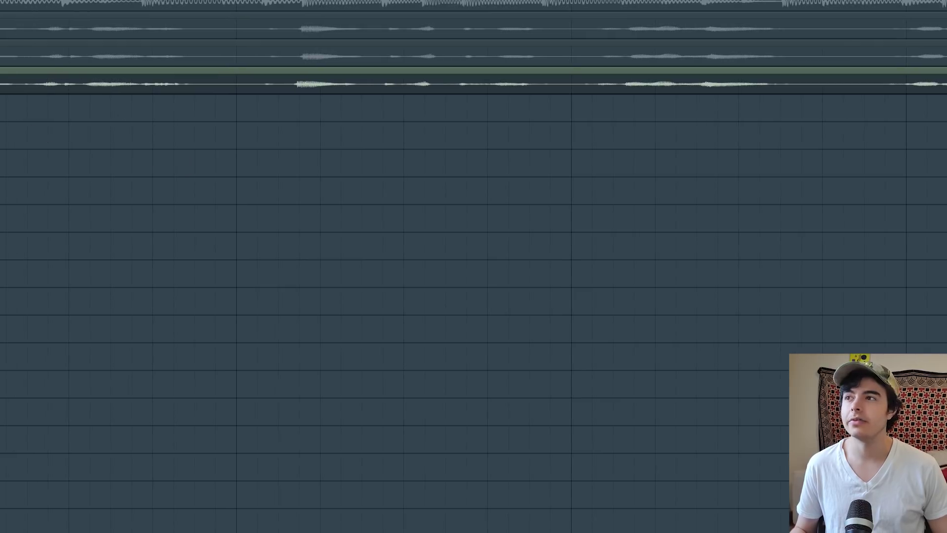
key("space")
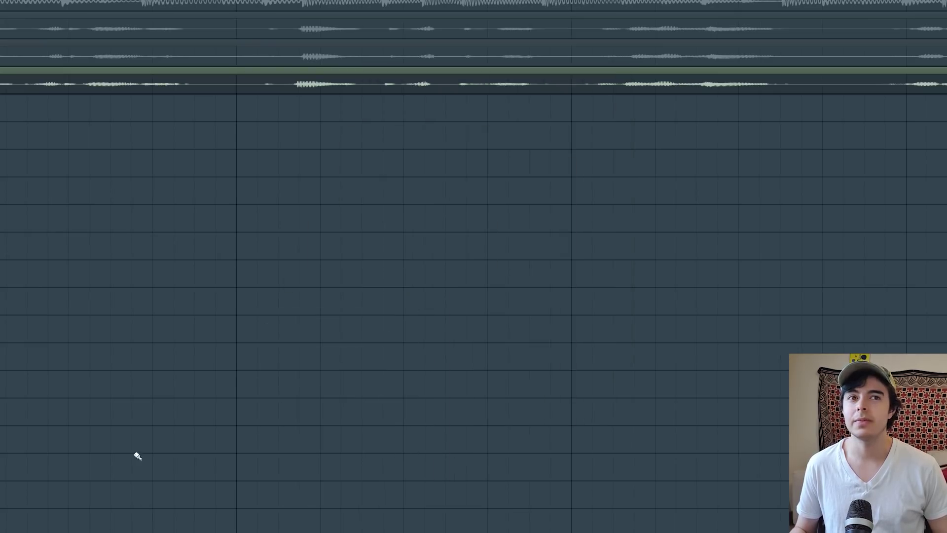
scroll(80, 247, "right", 3)
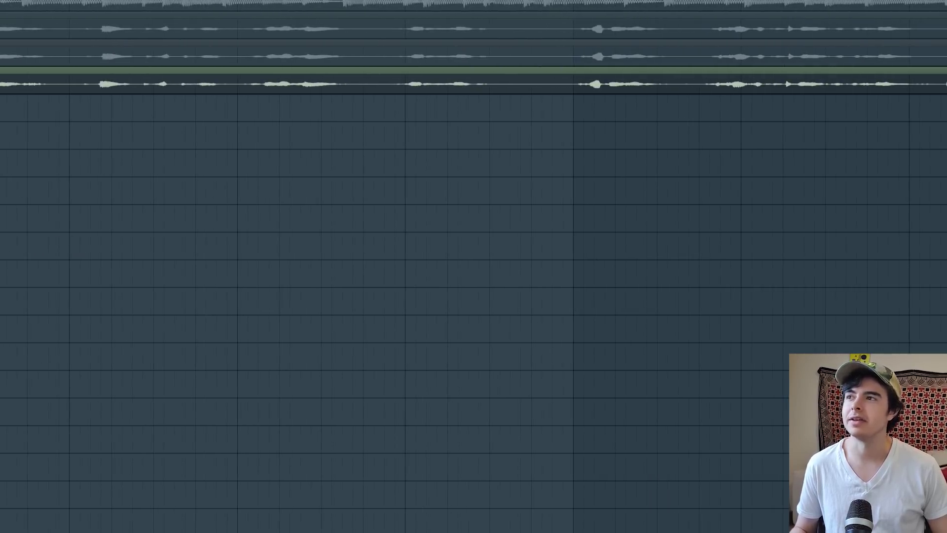
key("space")
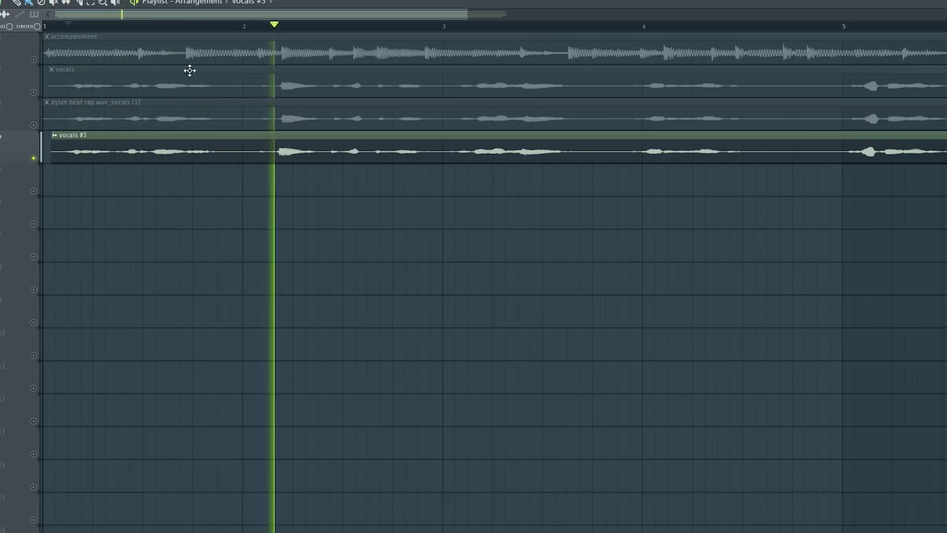
left_click(276, 26)
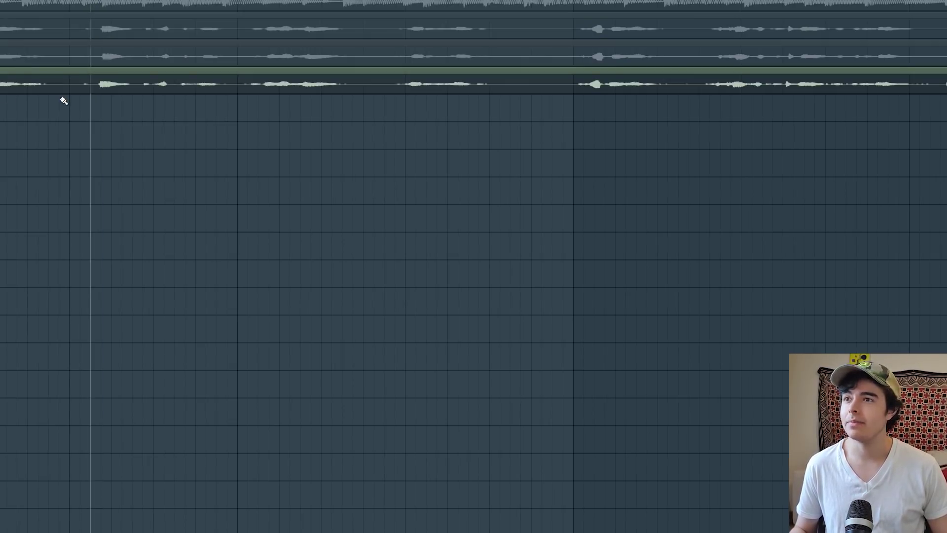
scroll(60, 97, "down", 2)
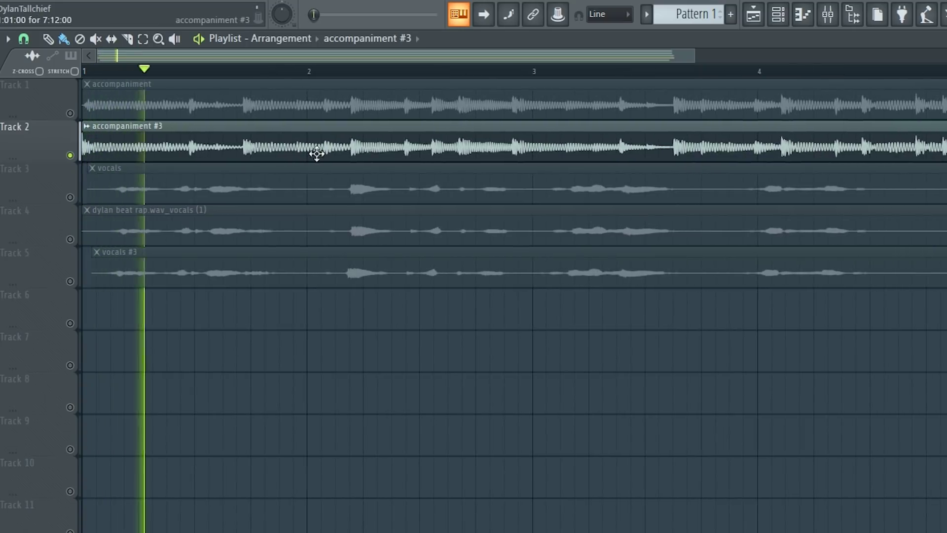
Trim the start of the accompaniment #3 clip and reposition the SpleeterGUI window.
left_click_drag(83, 146, 91, 146)
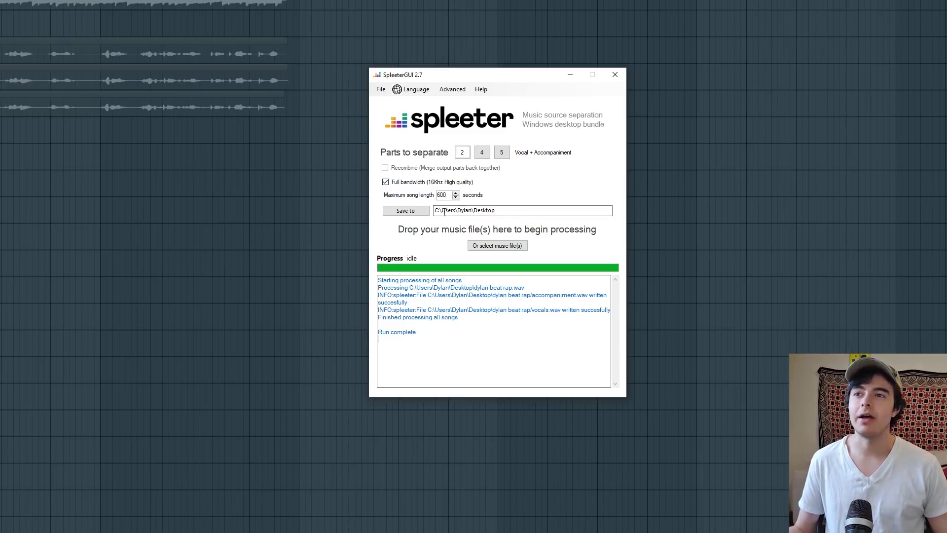
mouse_move(447, 78)
left_mouse_down()
mouse_move(431, 85)
mouse_move(463, 95)
left_mouse_up()
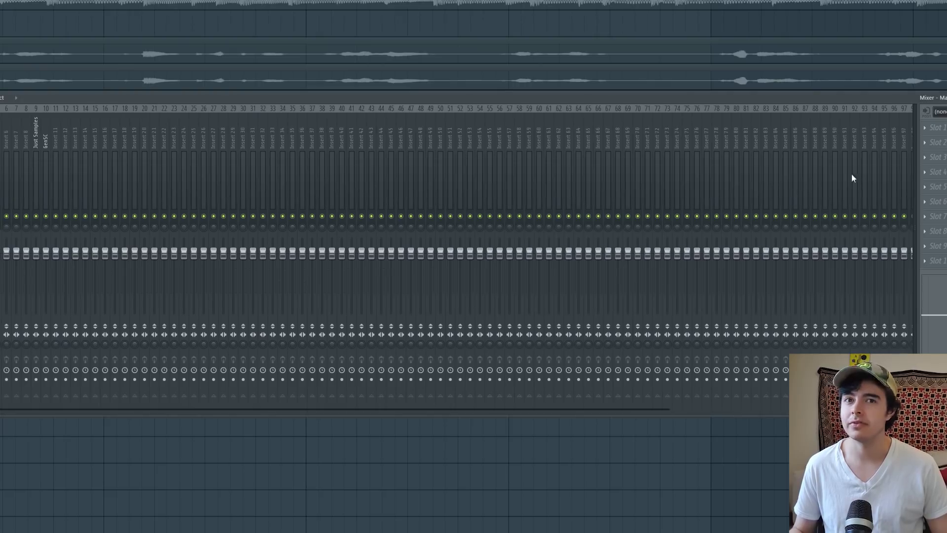
Load Fruity Parametric EQ 2 into a mixer slot and place its window over the playlist.
left_click(925, 157)
left_click(881, 296)
left_click_drag(86, 48, 367, 51)
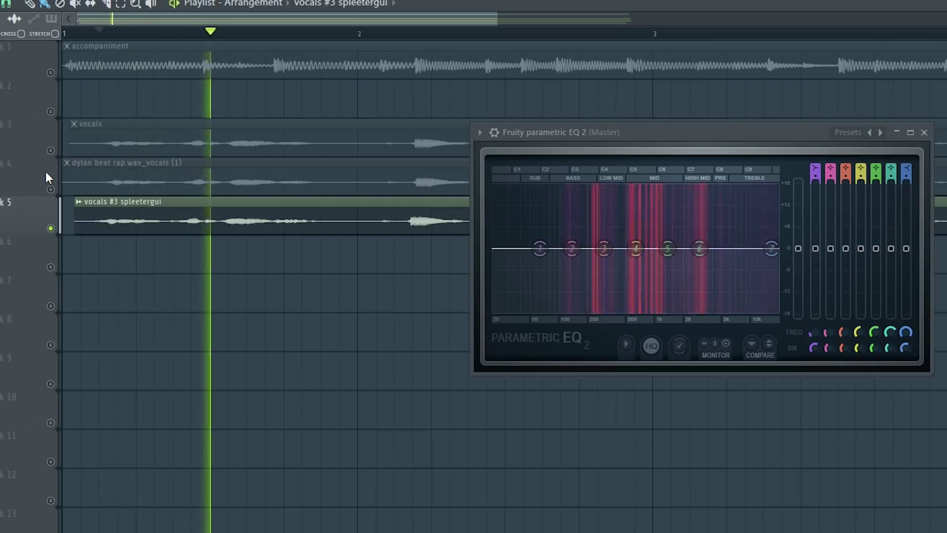
Solo the dylan beat rap vocals, vocals, and vocals #3 spleetergui tracks in turn, then stop playback.
left_click(52, 191)
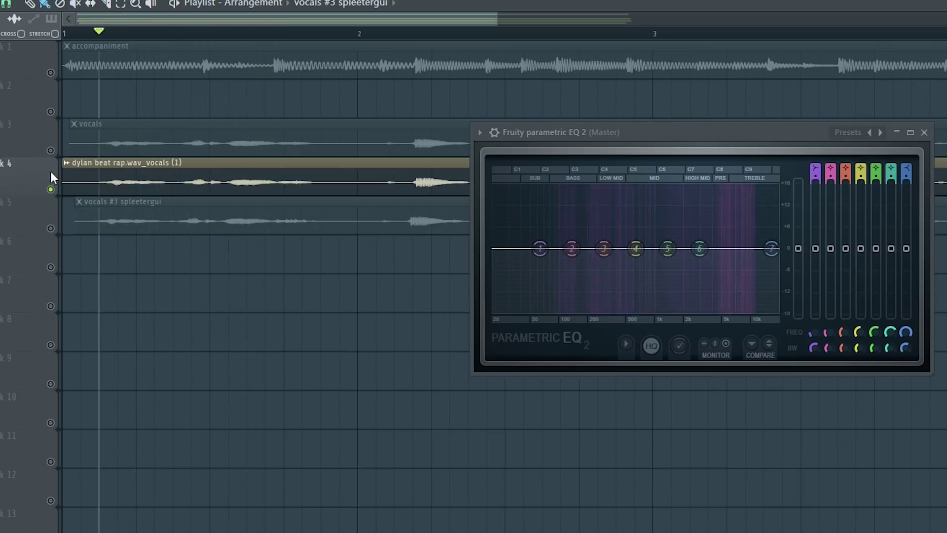
left_click(52, 151)
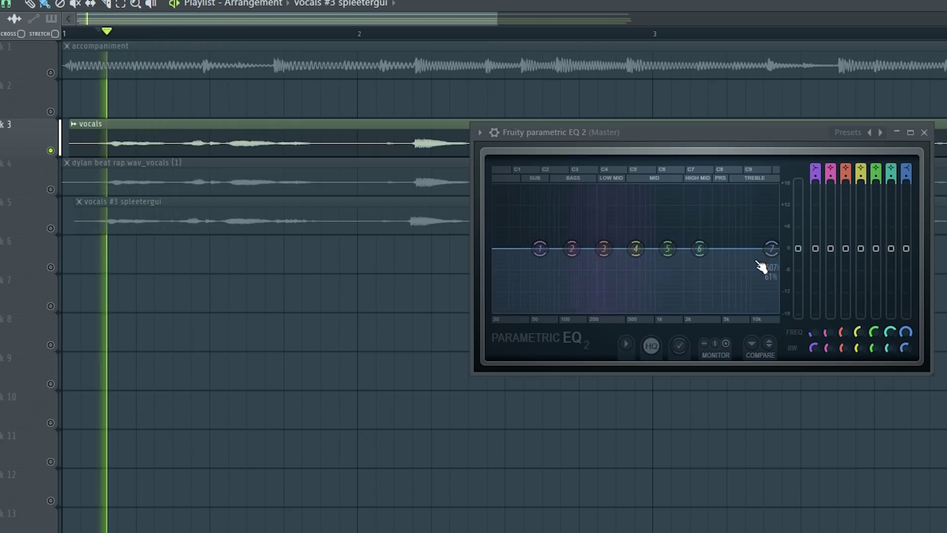
key("space")
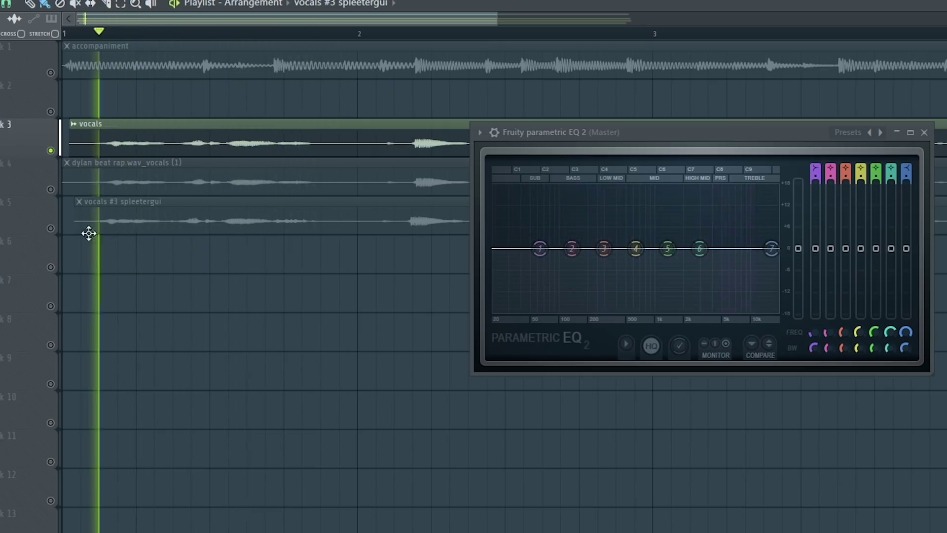
key("space")
left_click(51, 228)
key("space")
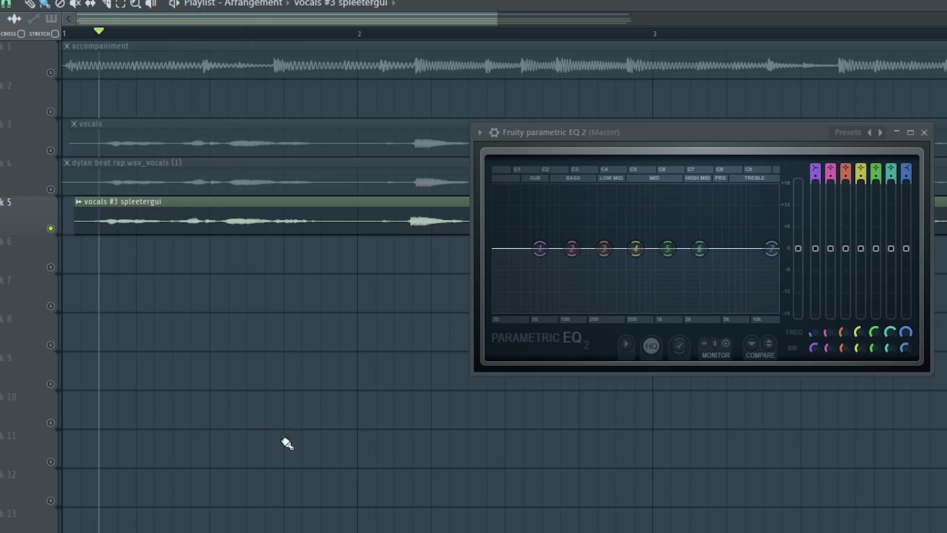
key("space")
key("space")
key("alt+Tab")
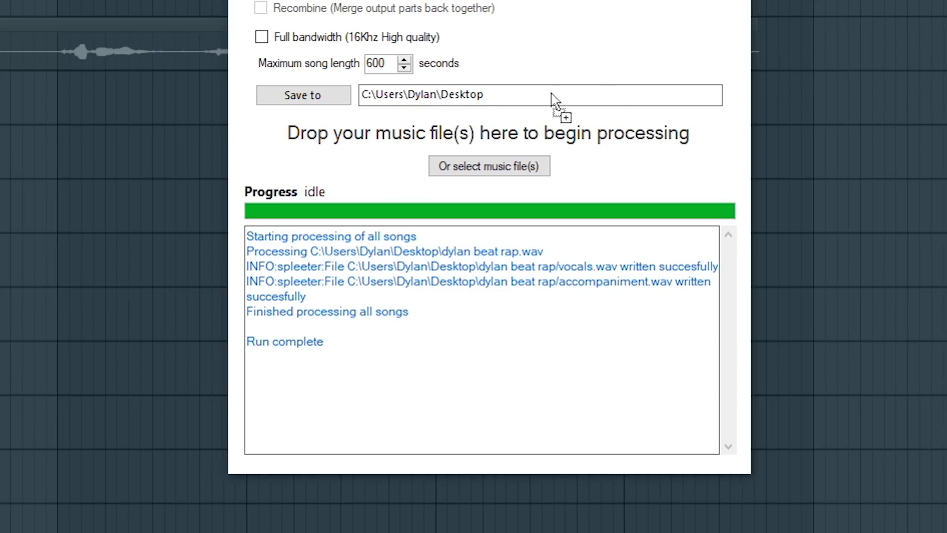
Send the house rap track to SpleeterGUI for splitting, then play the vocals #3 track.
left_click_drag(825, 410, 482, 190)
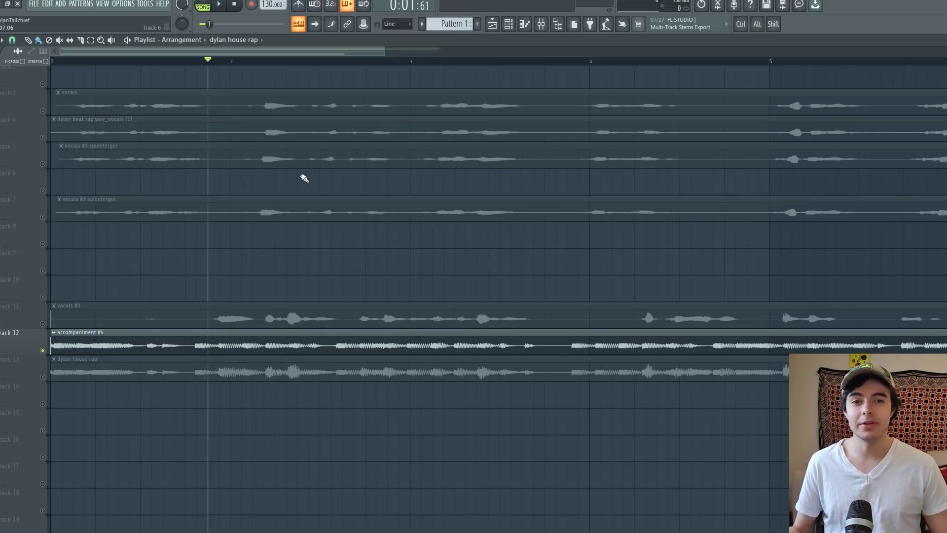
left_click(36, 324)
key("space")
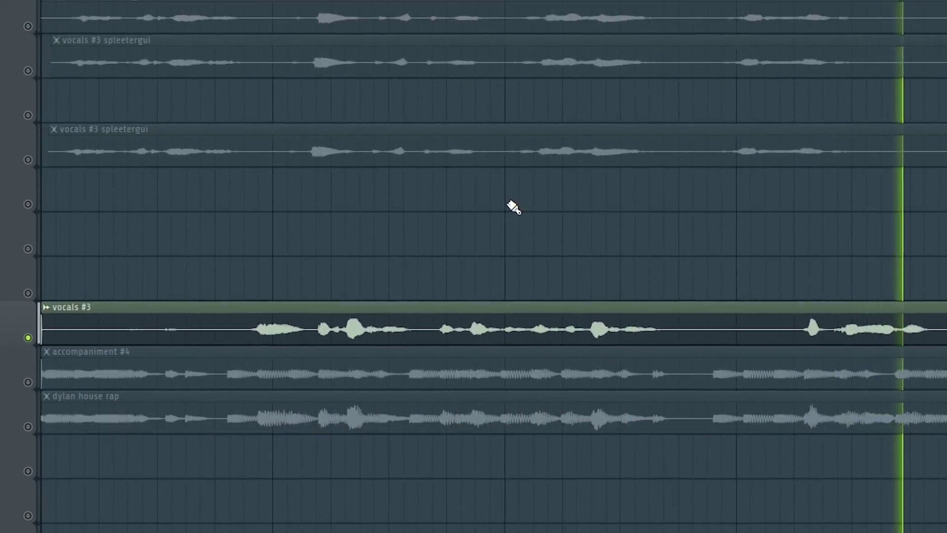
Select the three clips on tracks 11–13 during playback, then stop playback.
key("Page_Down")
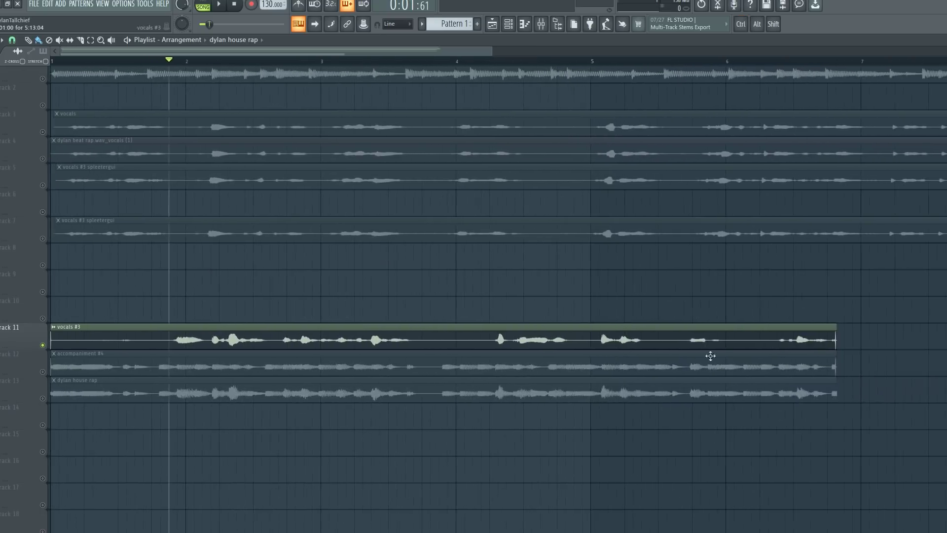
left_click_drag(711, 355, 831, 382)
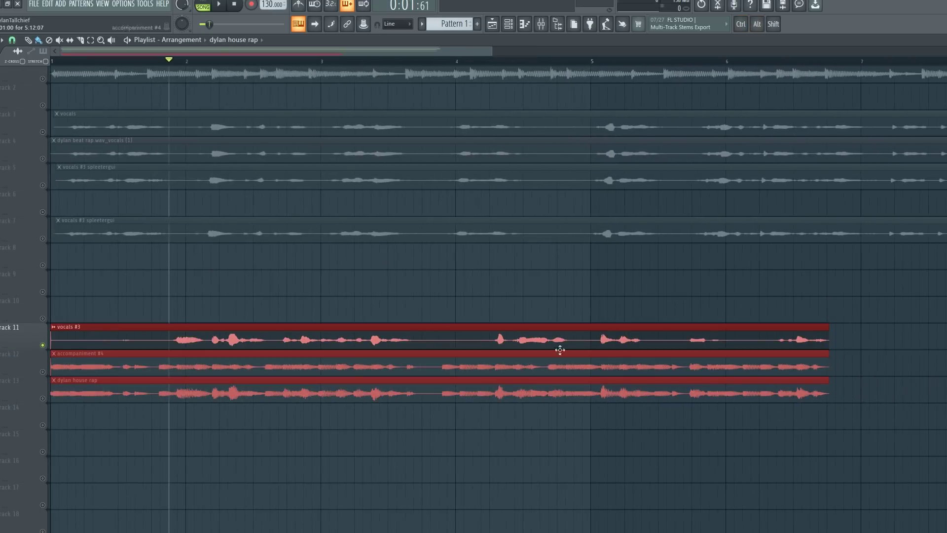
left_click_drag(140, 287, 65, 385, "ctrl")
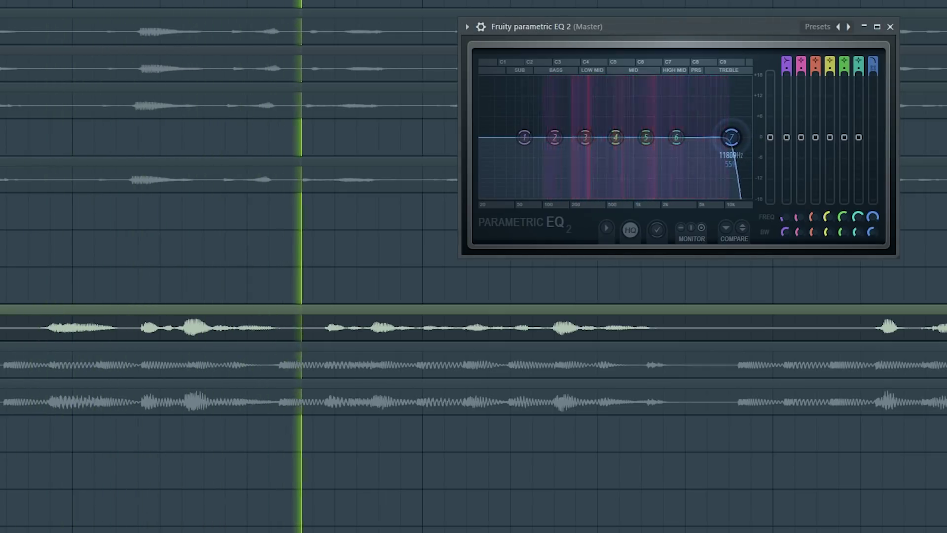
key("space")
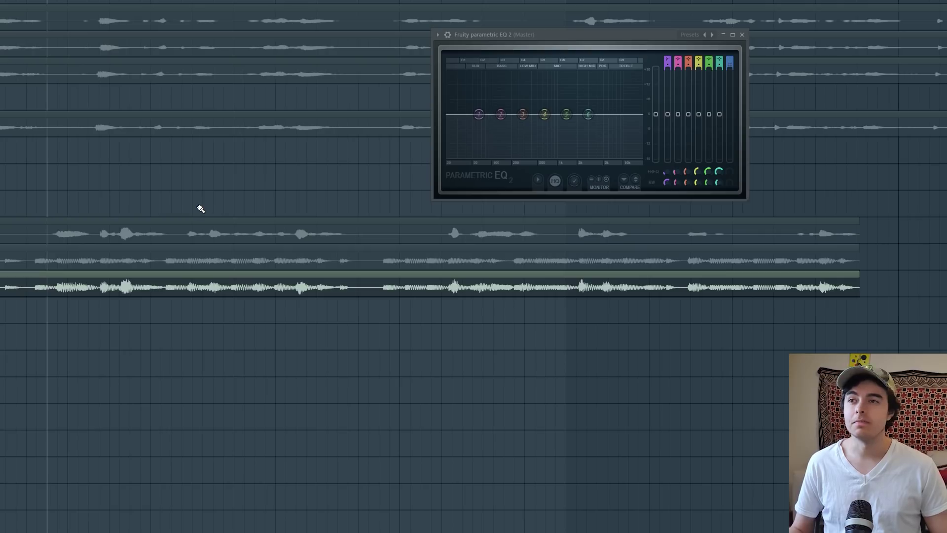
scroll(197, 208, "down", 2, "ctrl")
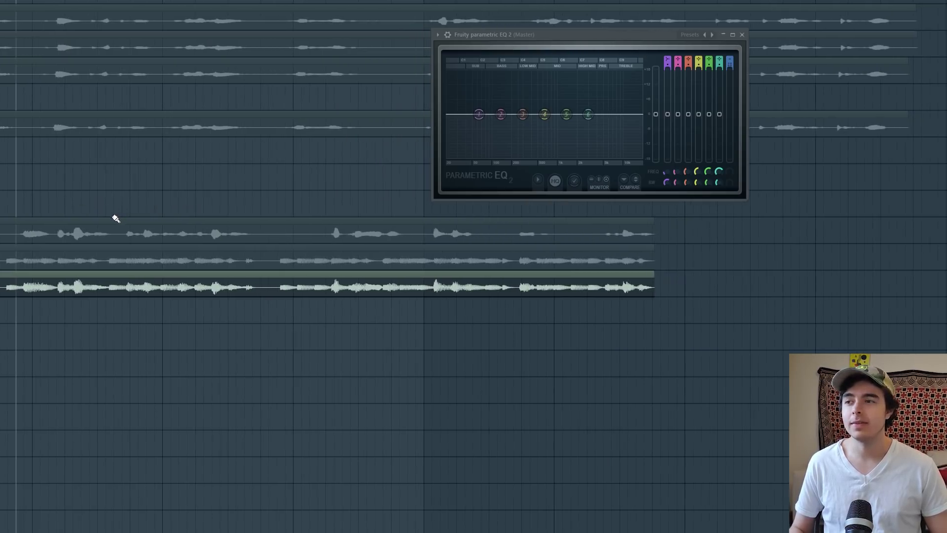
scroll(131, 223, "up", 1, "ctrl")
scroll(180, 229, "up", 1, "ctrl")
scroll(76, 214, "down", 2, "ctrl")
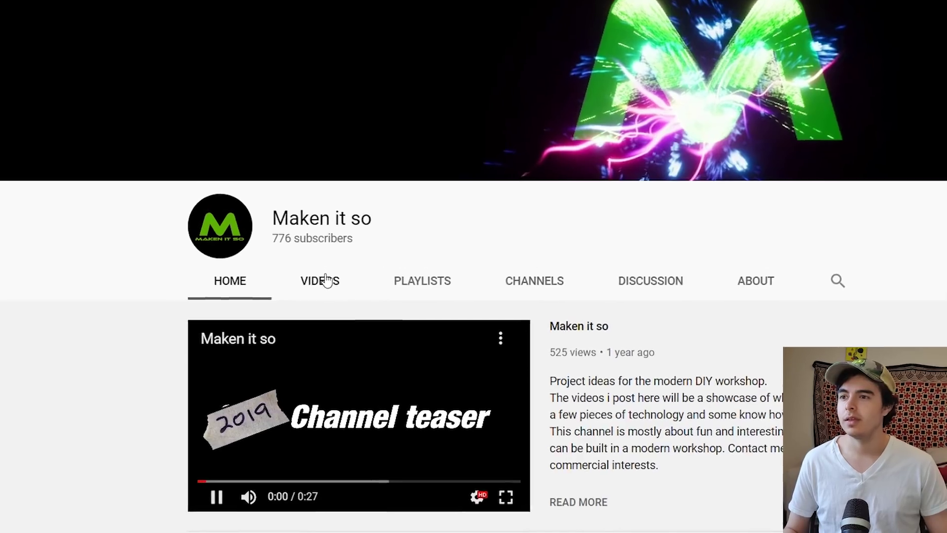
Show the VIDEOS grid on the Maken it so channel and subscribe to it.
left_click(320, 281)
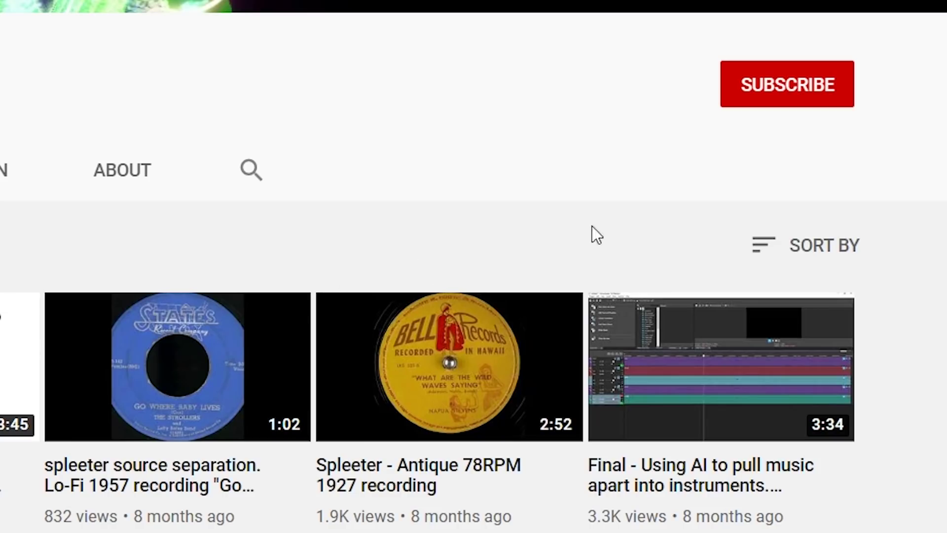
left_click(789, 89)
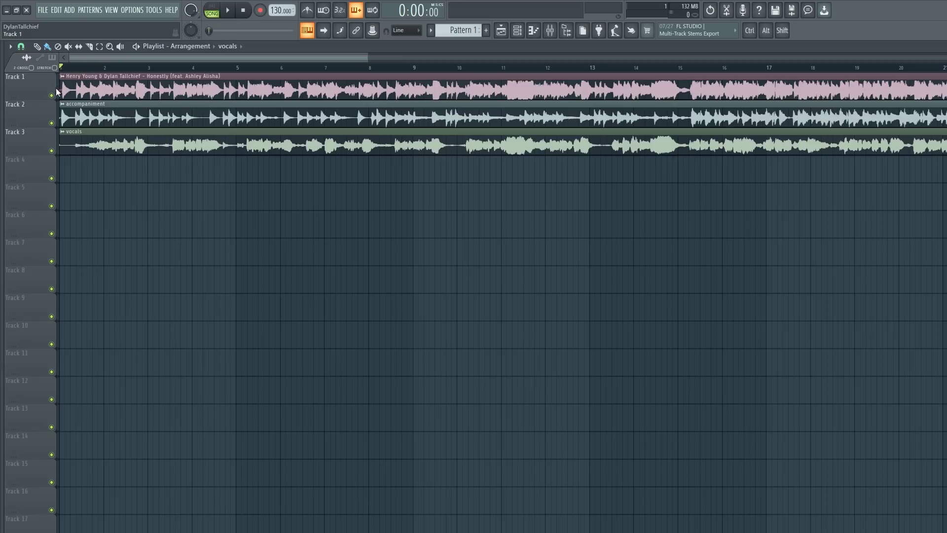
Solo and play Track 1 (full song), Track 2 (accompaniment), then Track 3 (vocals) in turn.
right_click(52, 95)
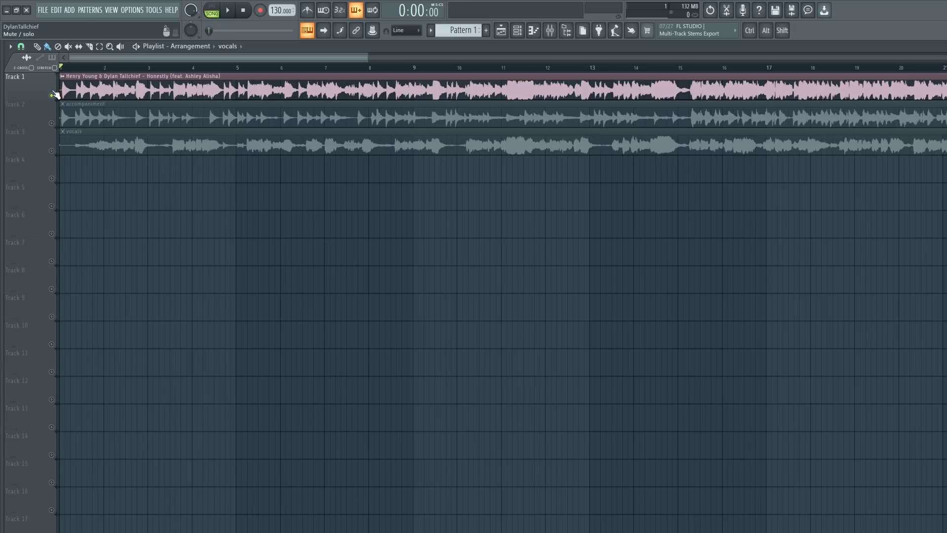
key("space")
scroll(296, 207, "up", 2)
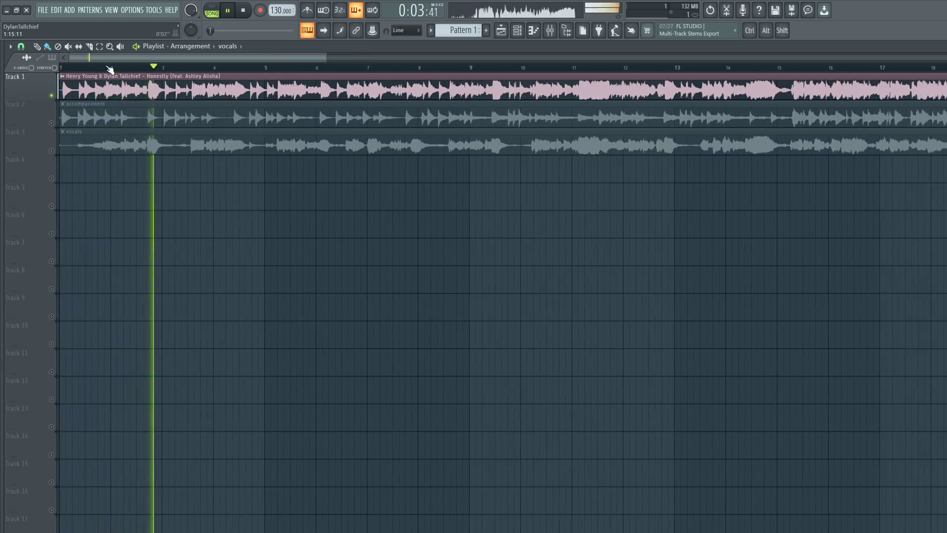
right_click(52, 123)
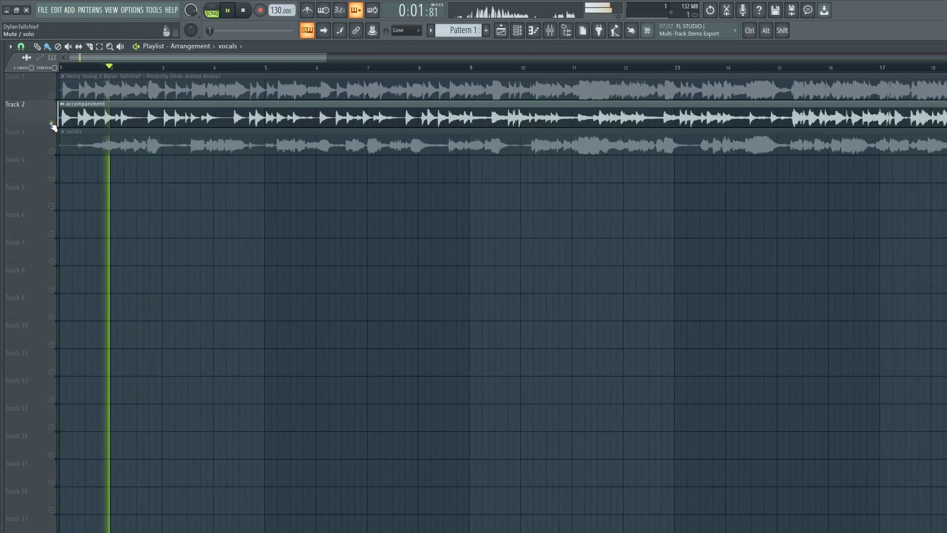
scroll(110, 146, "down", 2)
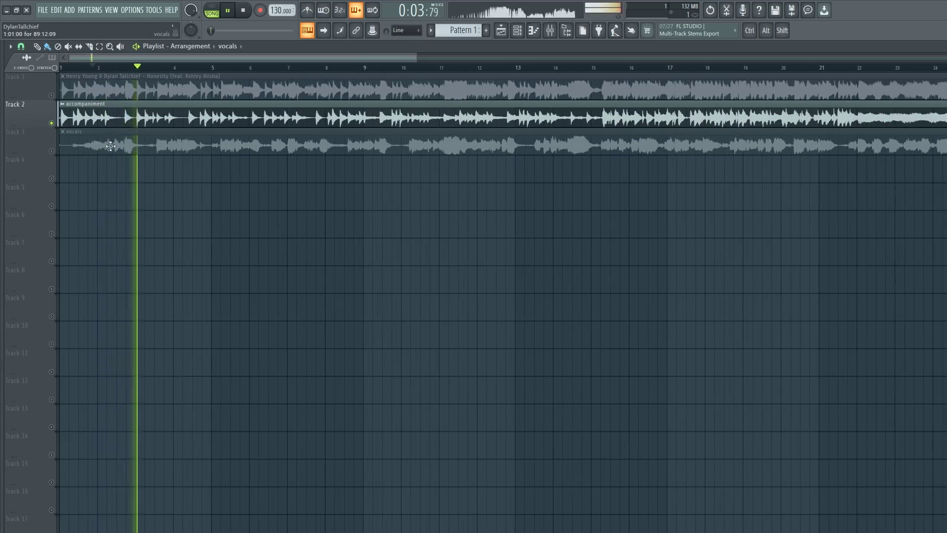
scroll(109, 179, "up", 2)
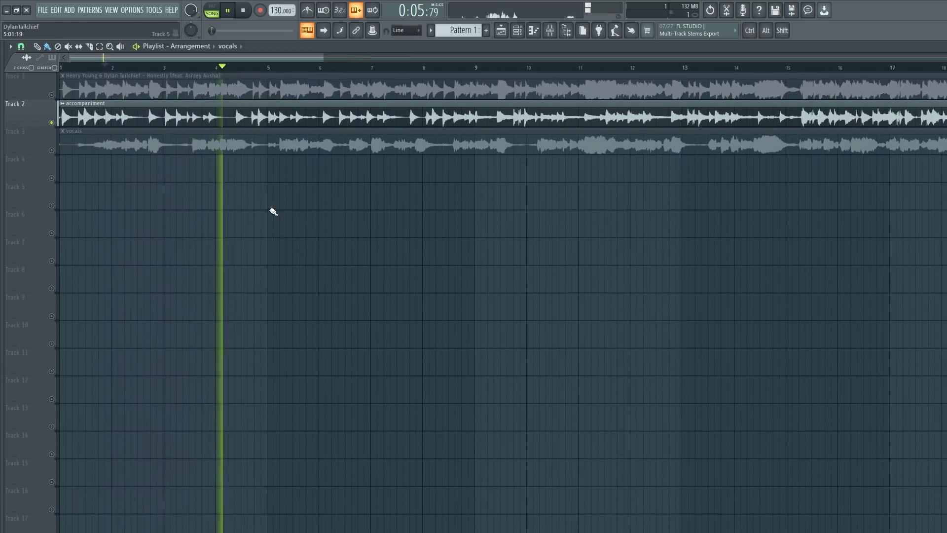
scroll(273, 212, "down", 1)
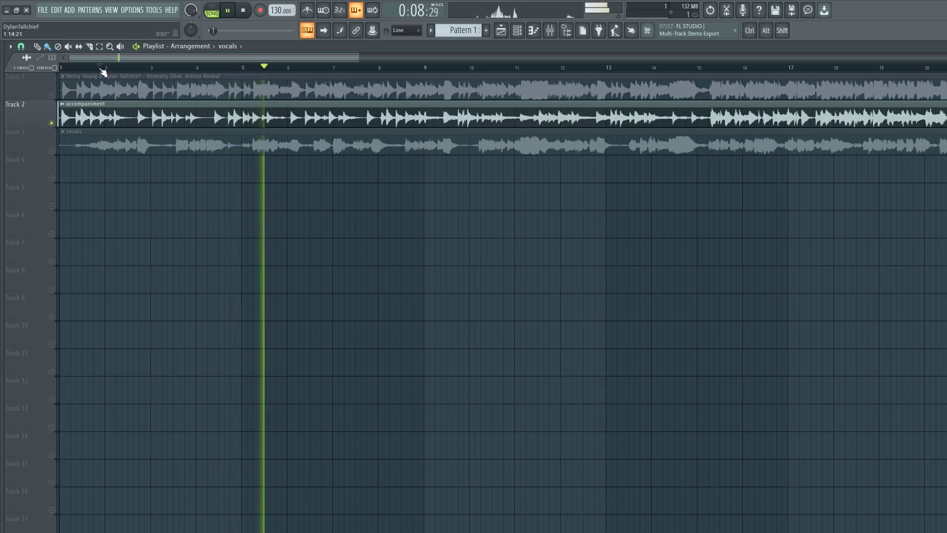
key("space")
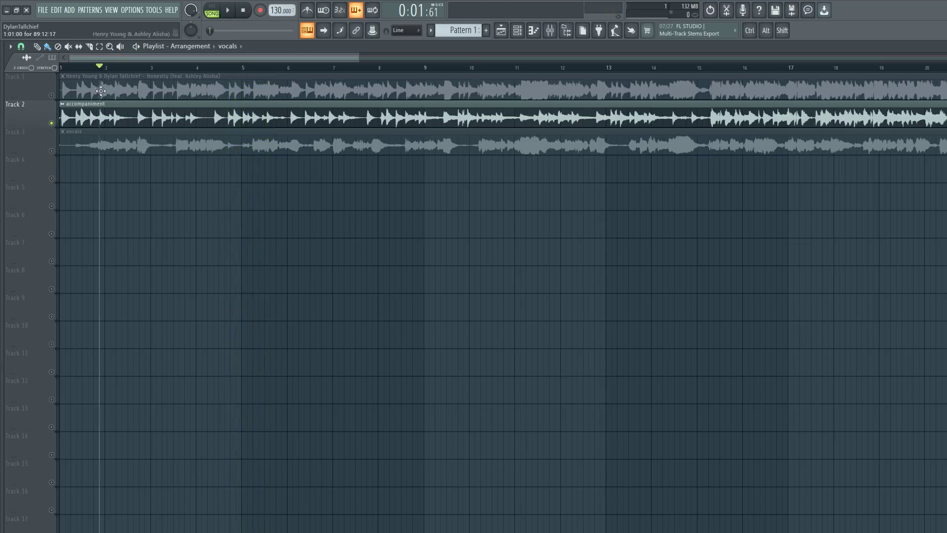
right_click(53, 149)
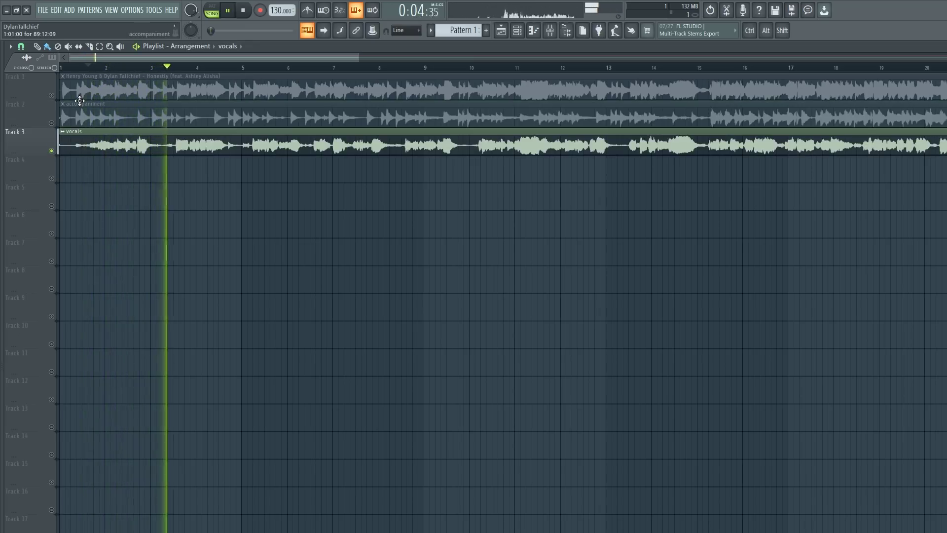
scroll(265, 171, "down", 1)
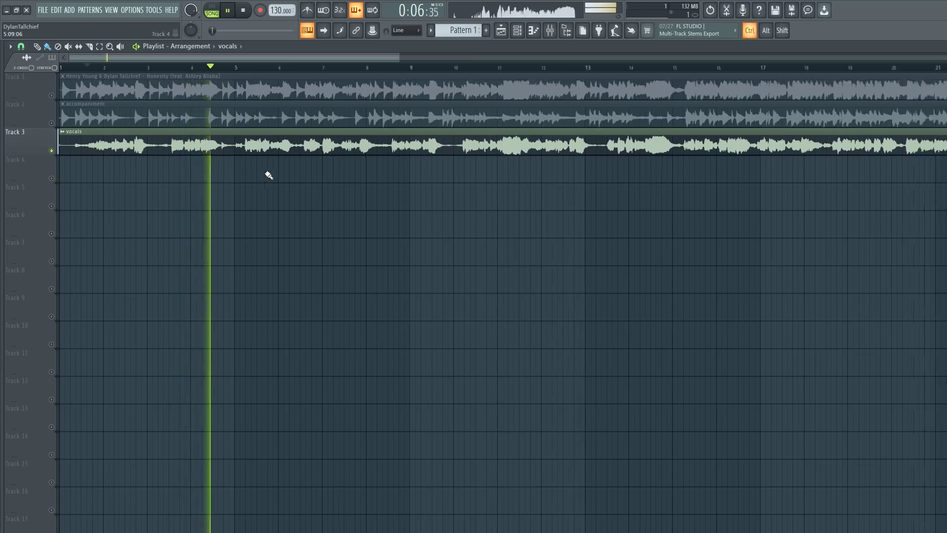
scroll(264, 170, "down", 1)
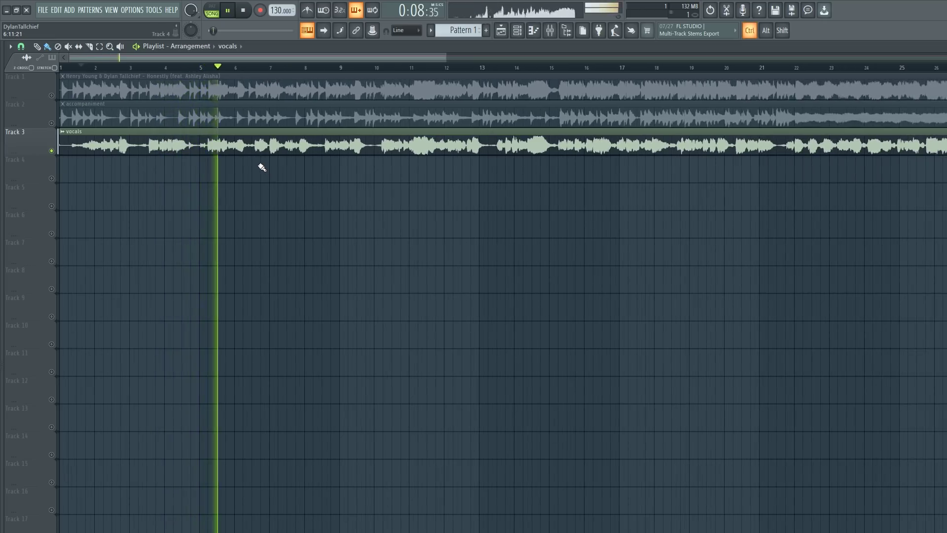
scroll(264, 171, "down", 1)
scroll(263, 169, "down", 1)
scroll(216, 182, "up", 1)
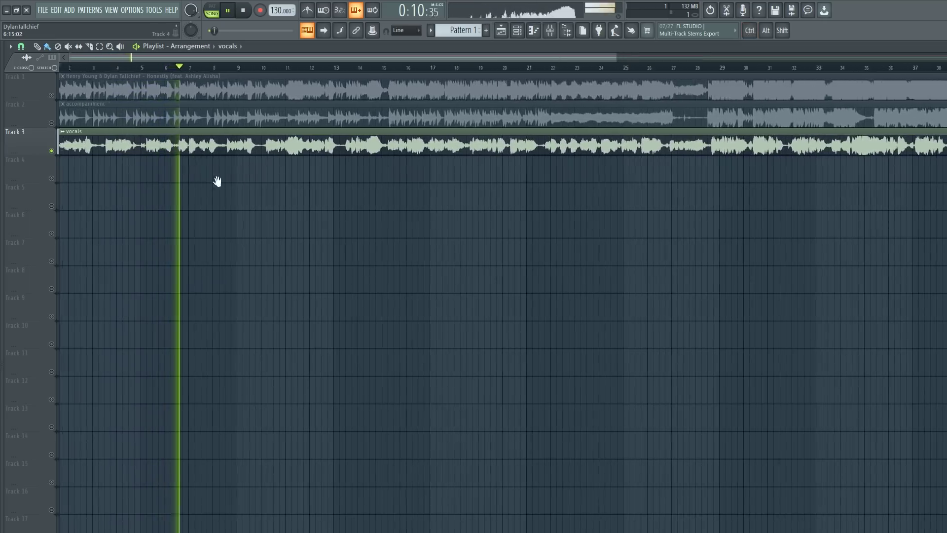
scroll(296, 203, "down", 2)
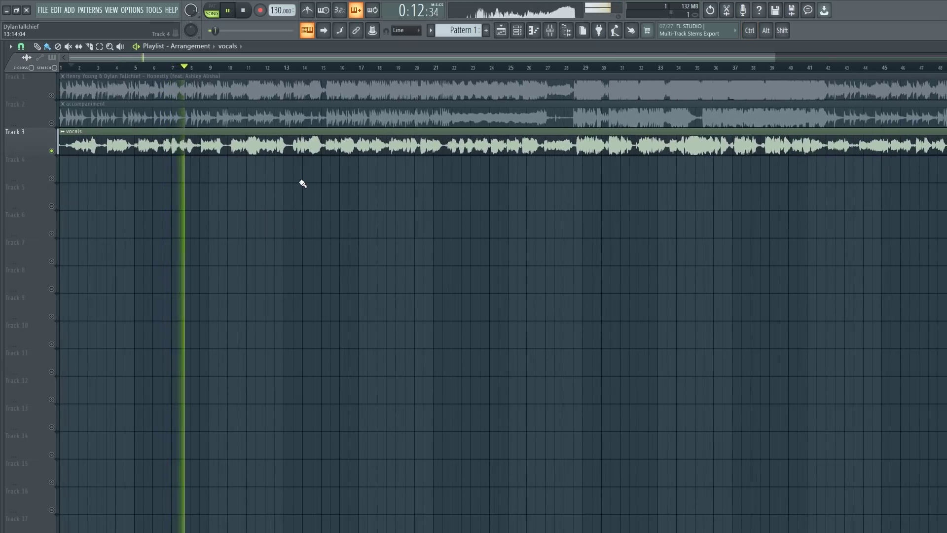
key("space")
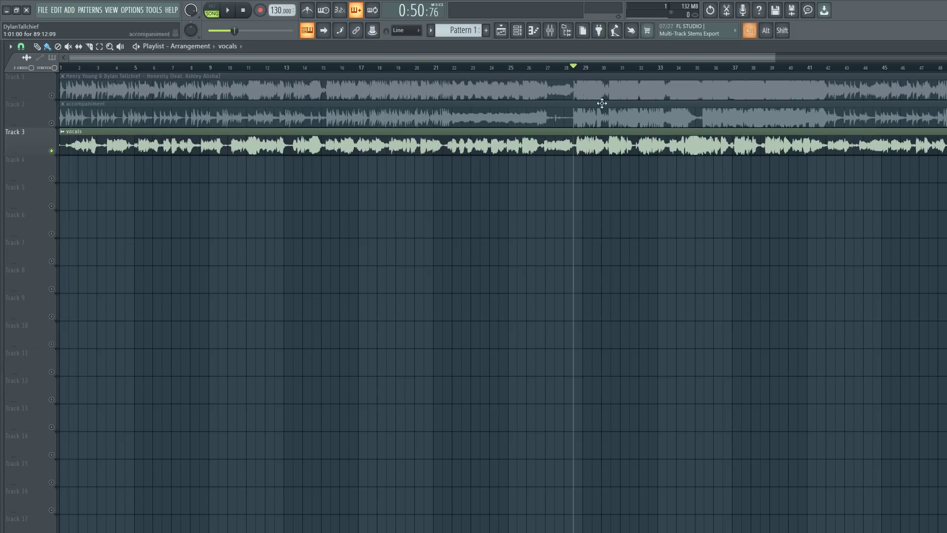
scroll(584, 156, "up", 3, "ctrl")
key("space")
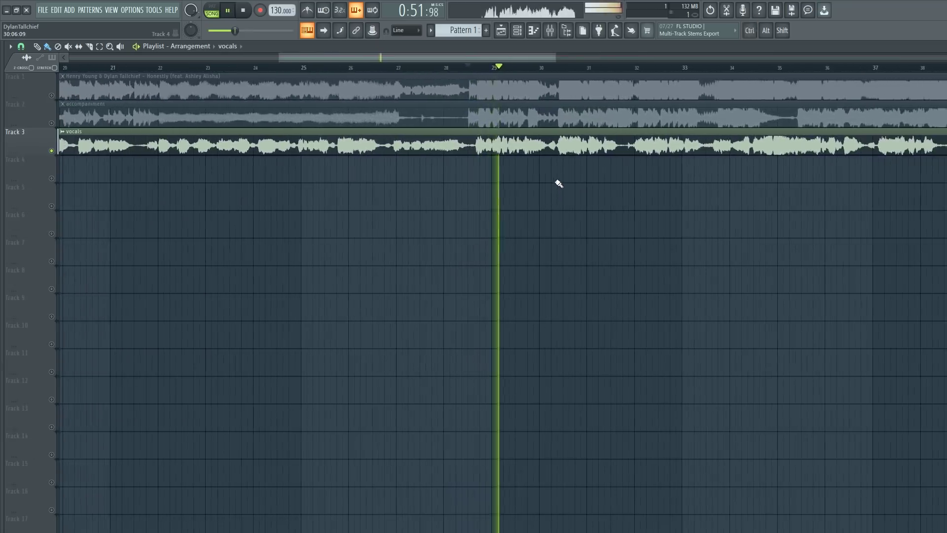
scroll(559, 184, "up", 2, "ctrl")
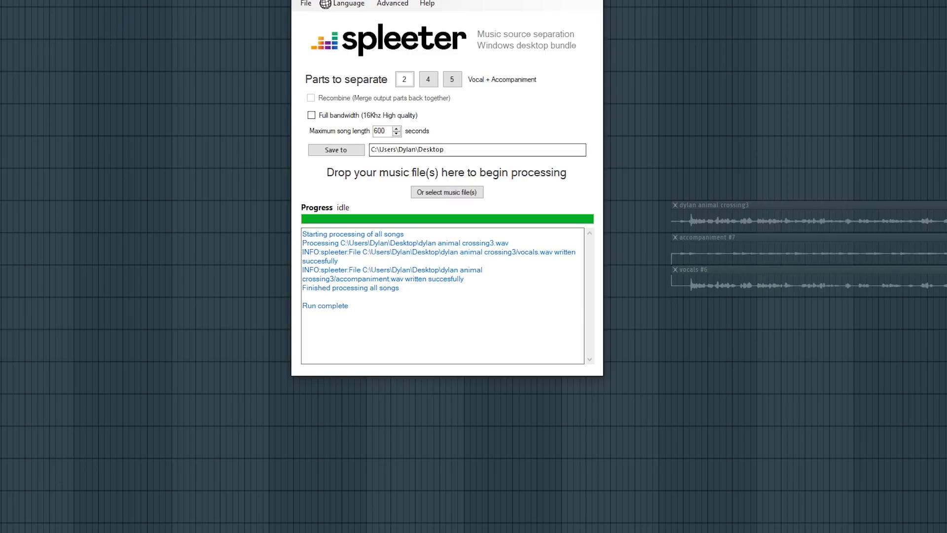
Move the SpleeterGUI window down so it sits fully on screen after the run.
left_click_drag(388, 2, 342, 16)
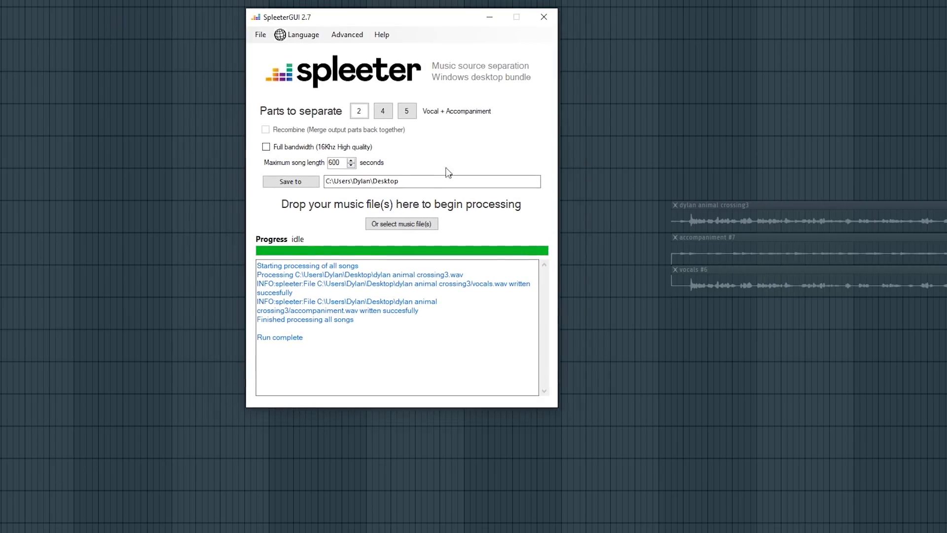